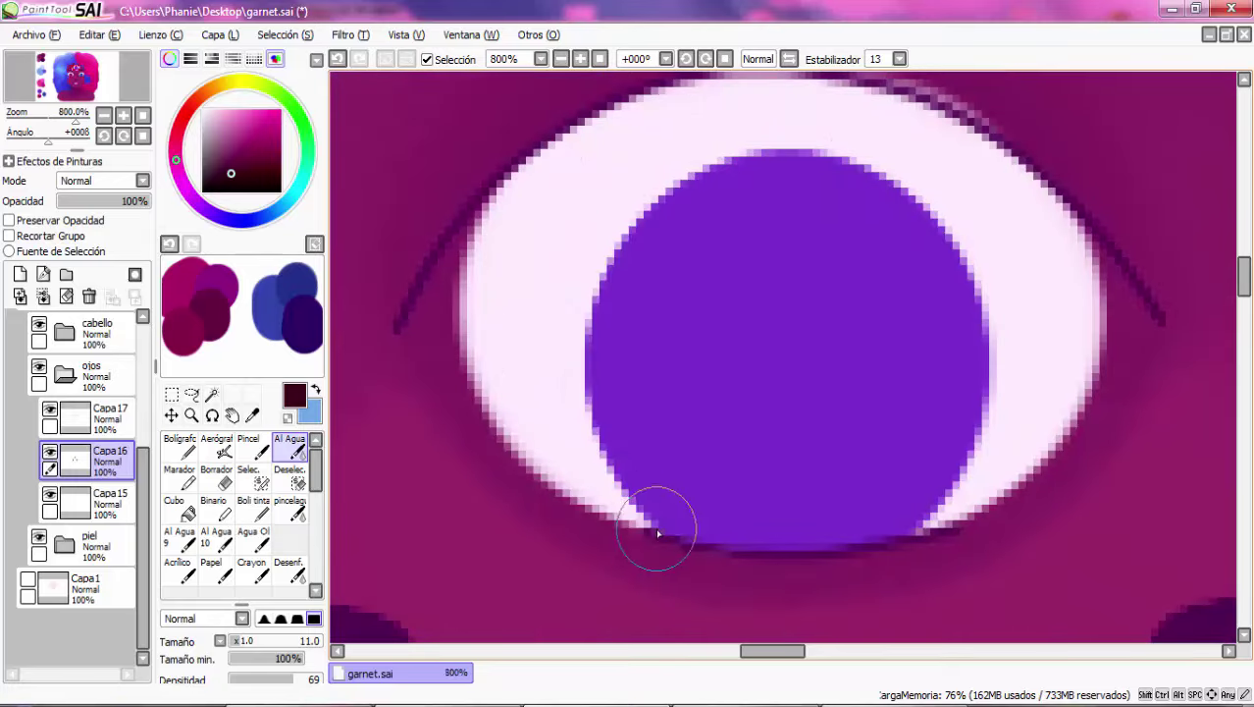
Soften the edges of the purple, blue and red irises with the Al Agua brush at size 11
mouse_move(658, 533)
left_mouse_down()
mouse_move(649, 202)
mouse_move(868, 162)
mouse_move(733, 410)
left_mouse_up()
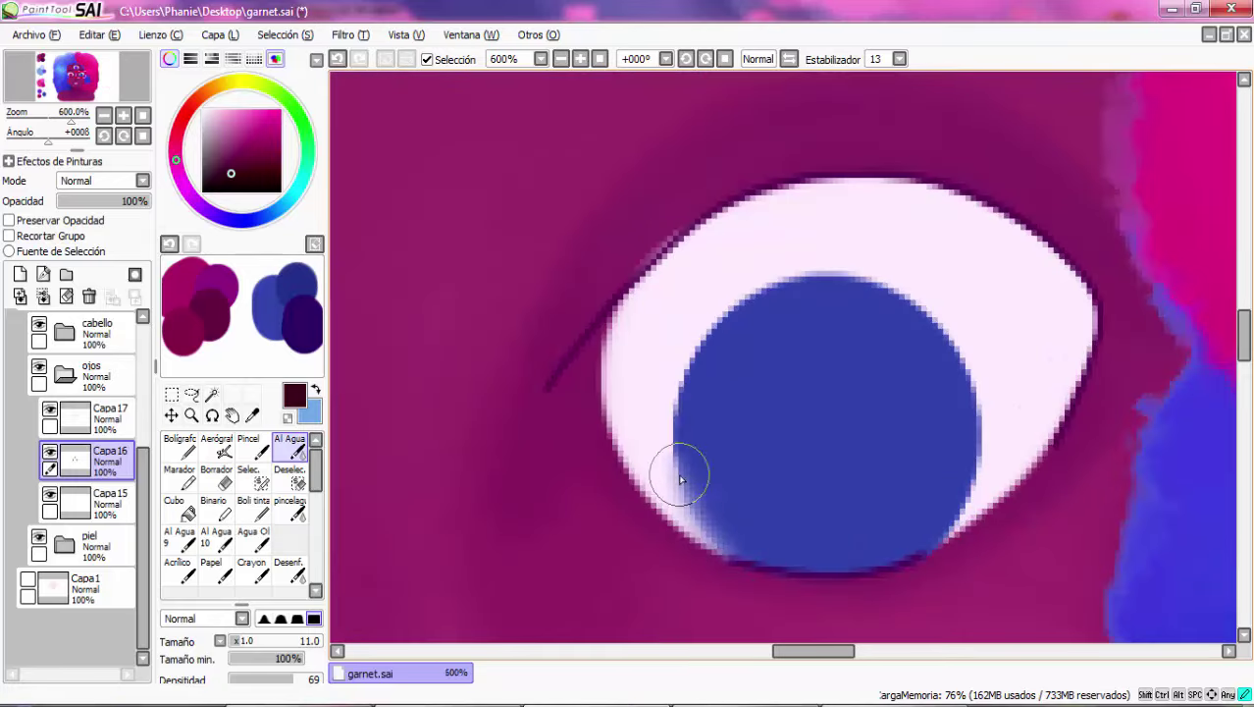
mouse_move(677, 476)
left_mouse_down()
mouse_move(712, 330)
mouse_move(785, 284)
mouse_move(879, 280)
mouse_move(980, 431)
left_mouse_up()
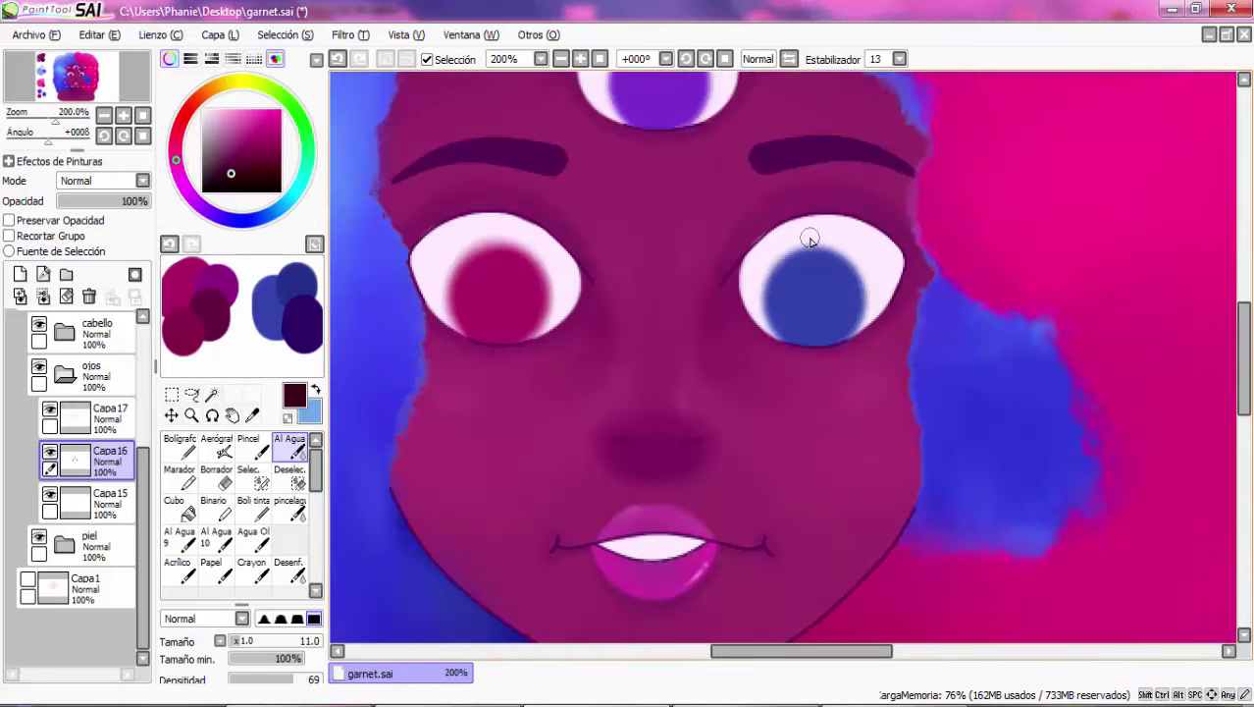
Enable Preservar Opacidad on layer Capa16 and outline the blue iris's edge in darker blue with the airbrush at size 9
right_click(304, 281)
left_click(9, 220)
left_click(216, 446)
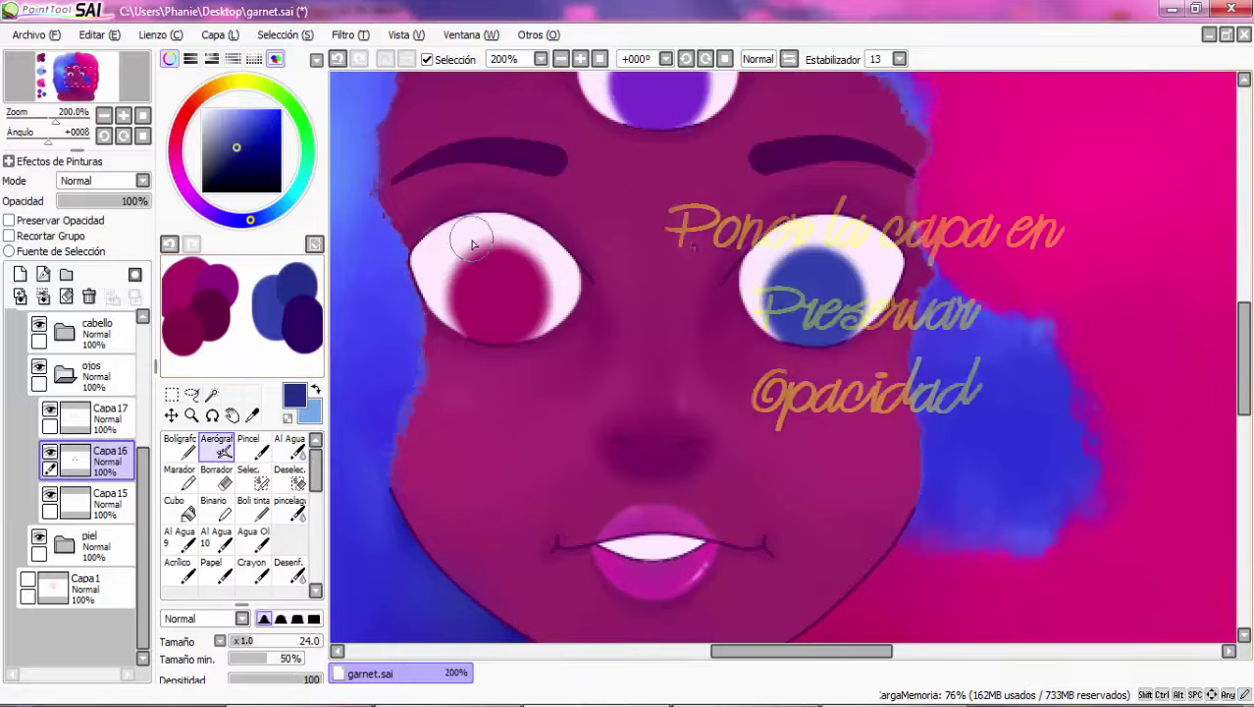
scroll(851, 272, "up", 4)
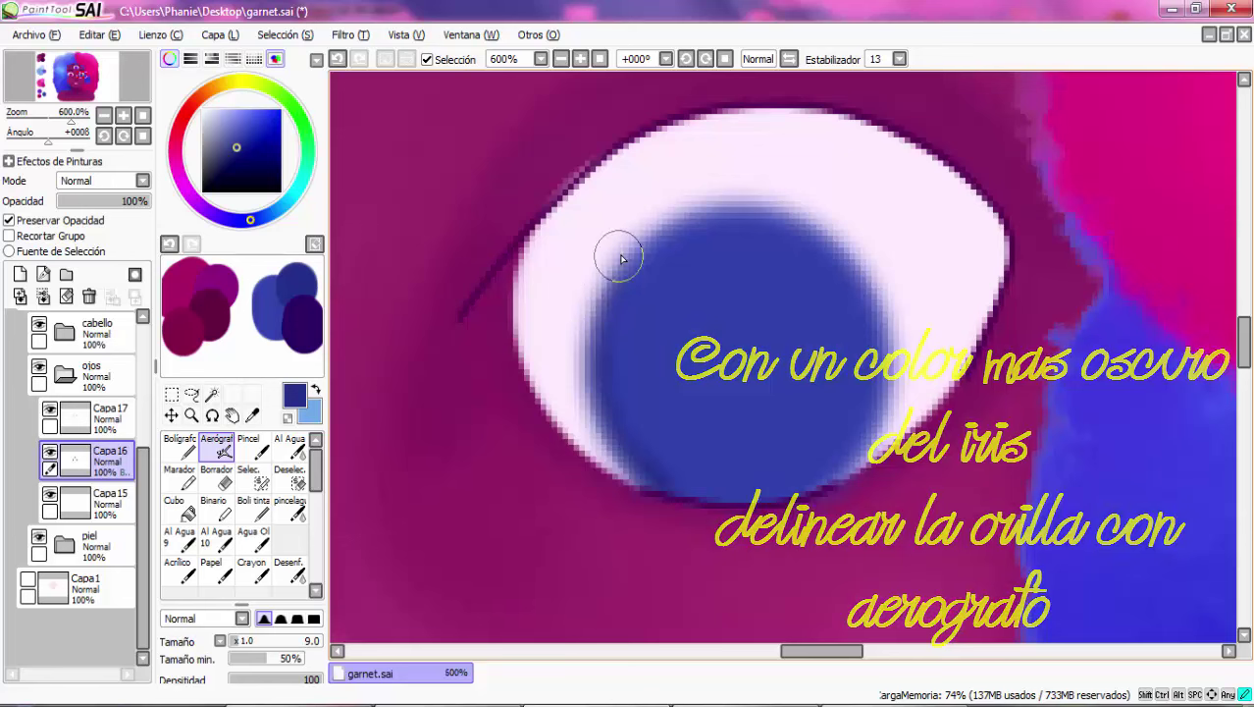
left_click_drag(672, 226, 716, 218)
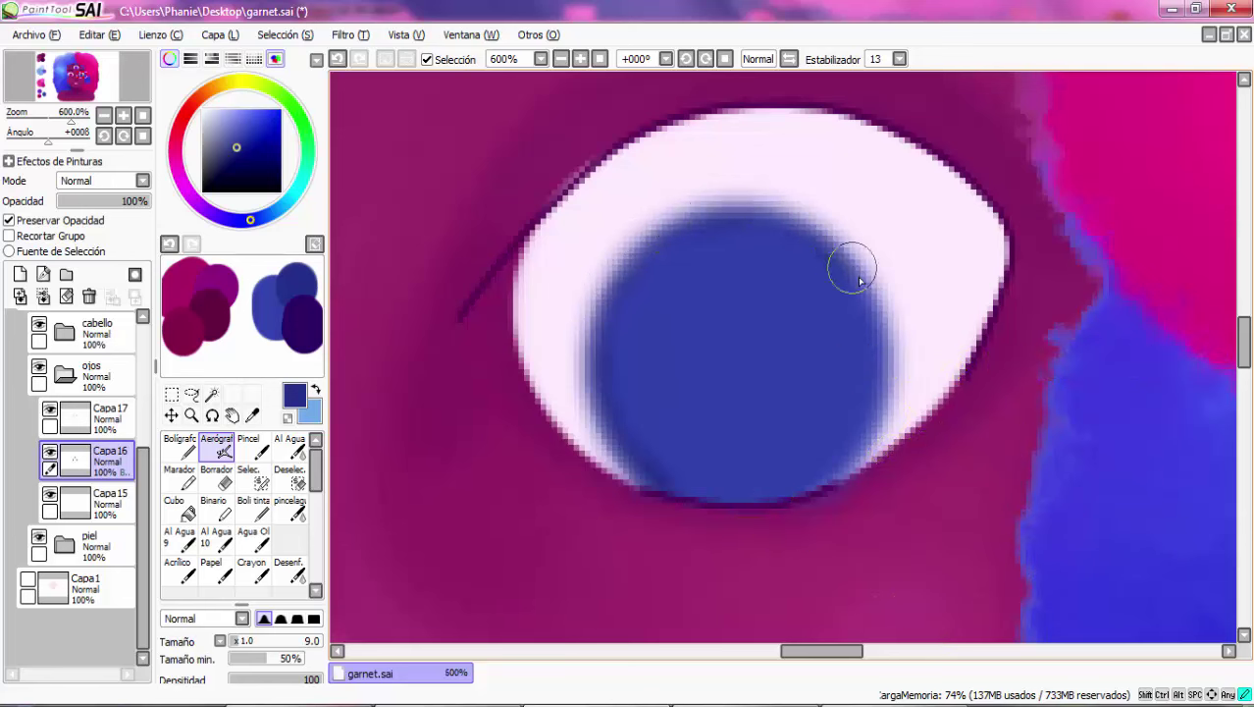
Blend the dark outline into the blue iris with the Al Agua brush
scroll(811, 525, "down", 3)
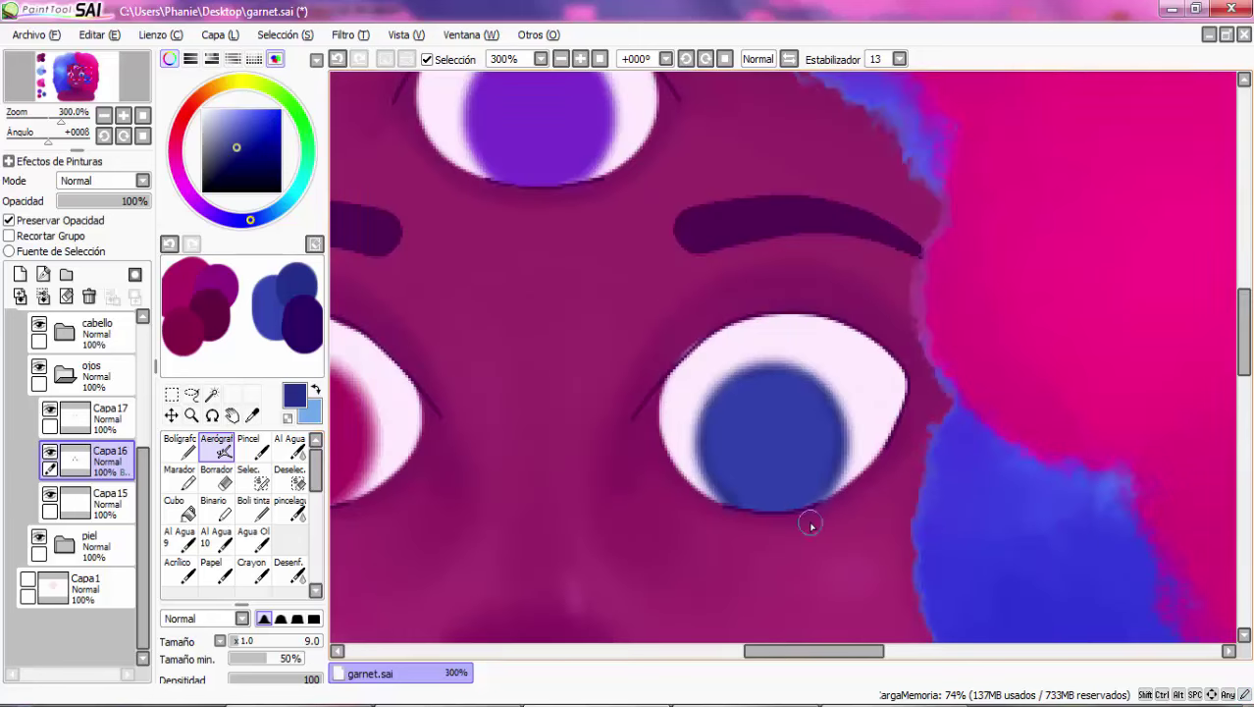
key("c")
scroll(662, 468, "up", 3)
scroll(824, 542, "down", 2)
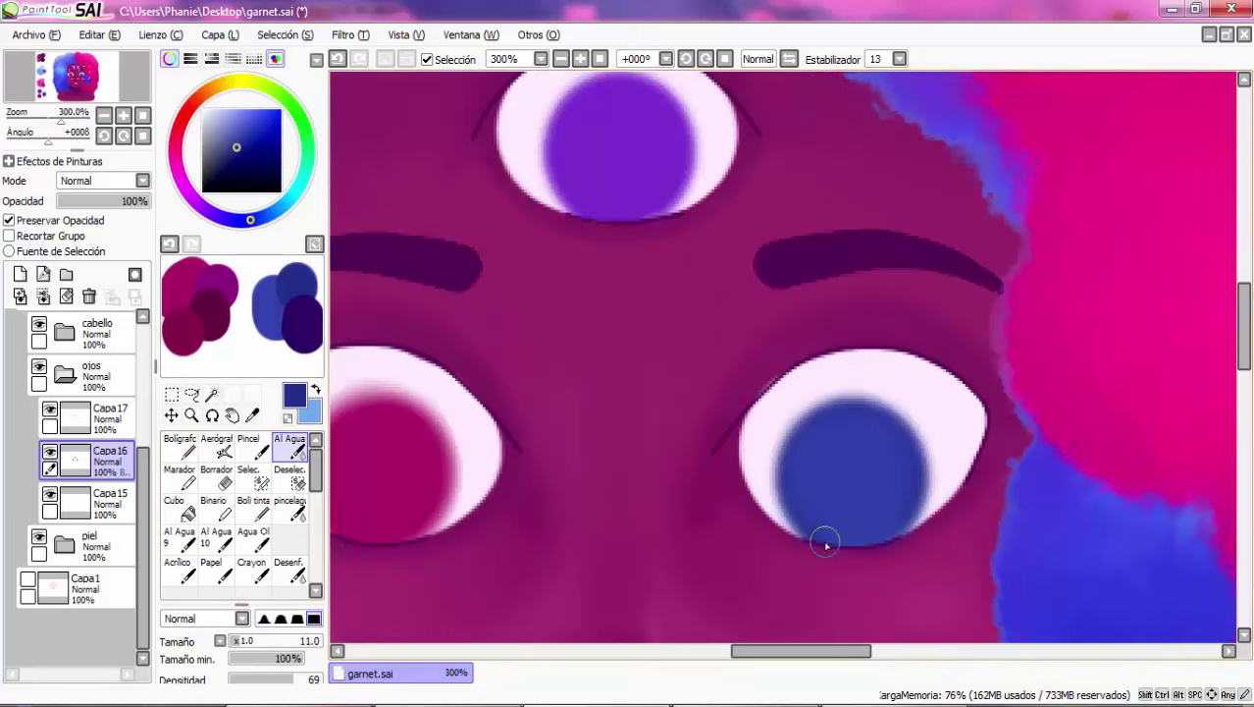
Airbrush a darker magenta around the red iris's edge and blend it with the Al Agua brush
right_click(193, 325)
scroll(434, 479, "down", 2)
scroll(361, 479, "up", 3)
key("b")
mouse_move(434, 546)
left_mouse_down()
mouse_move(456, 376)
mouse_move(564, 539)
left_mouse_up()
key("c")
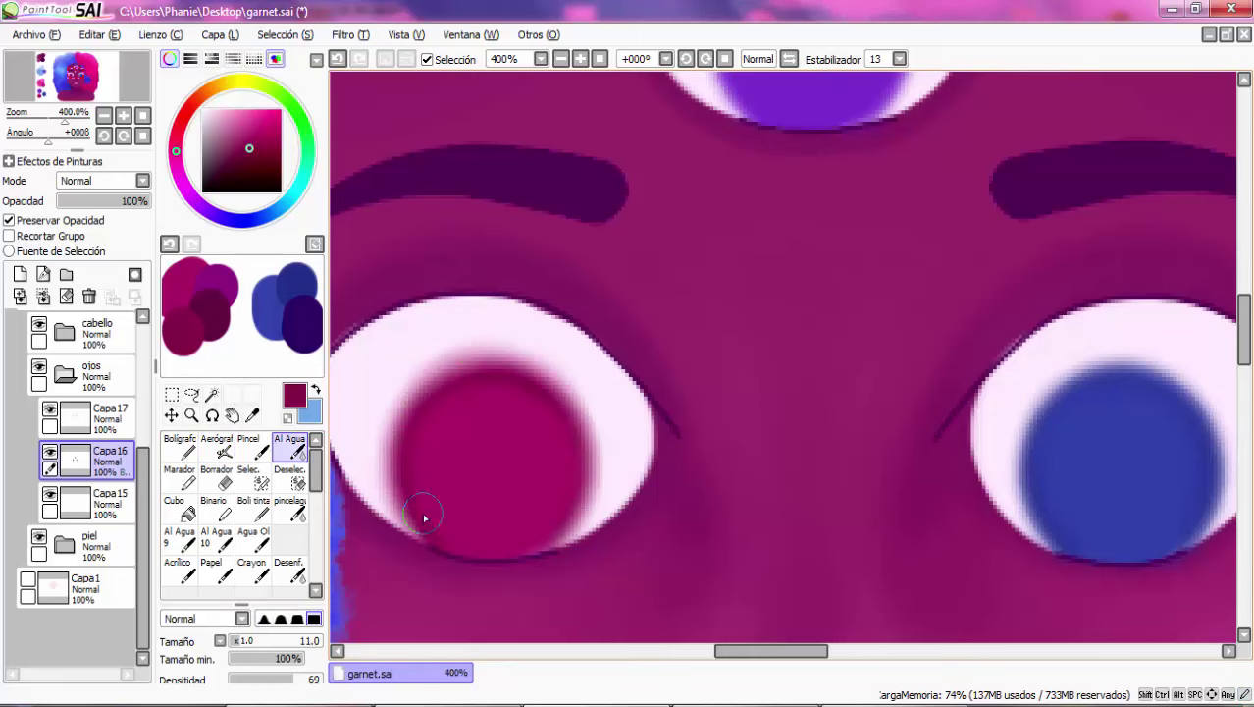
Airbrush a darker purple around the forehead eye's iris edge and blend it with the Al Agua brush
scroll(416, 431, "down", 3)
right_click(566, 424)
scroll(566, 424, "up", 4)
key("a")
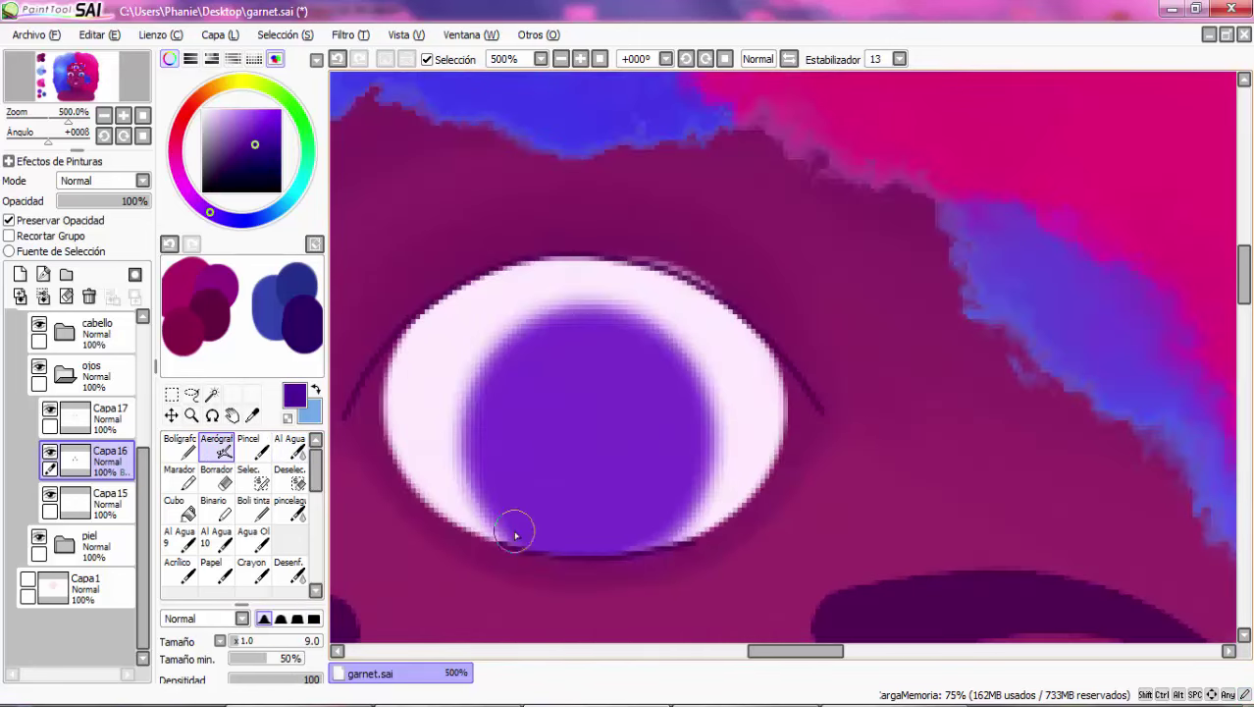
mouse_move(512, 520)
left_mouse_down()
mouse_move(577, 309)
mouse_move(690, 360)
mouse_move(633, 572)
left_mouse_up()
key("c")
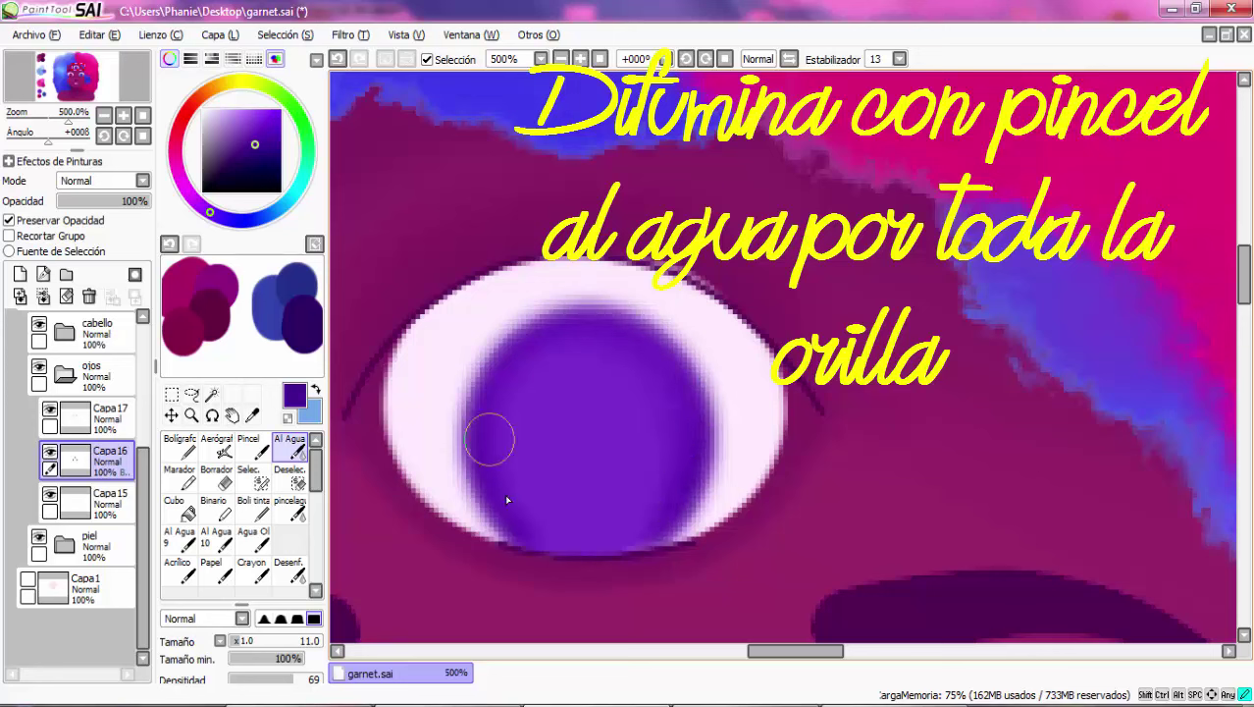
scroll(503, 405, "up", 1)
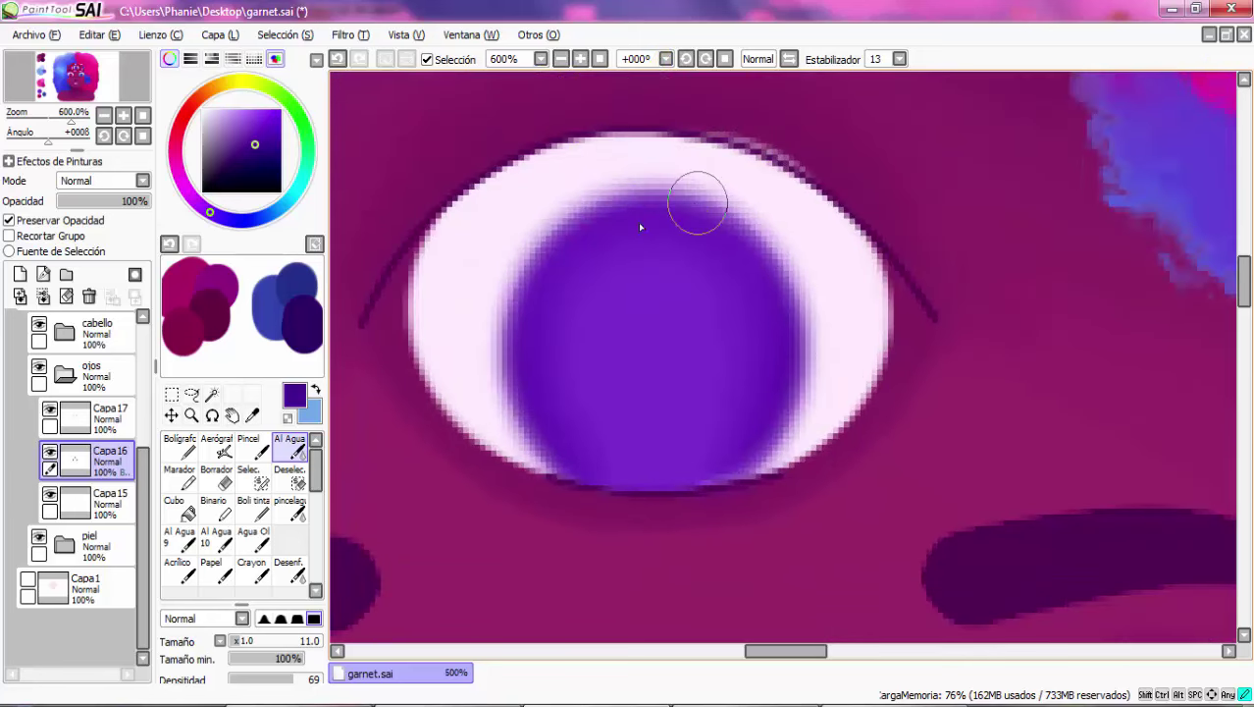
Add a new layer above Capa16 with Recortar Grupo enabled
scroll(579, 143, "down", 3)
scroll(579, 143, "down", 3)
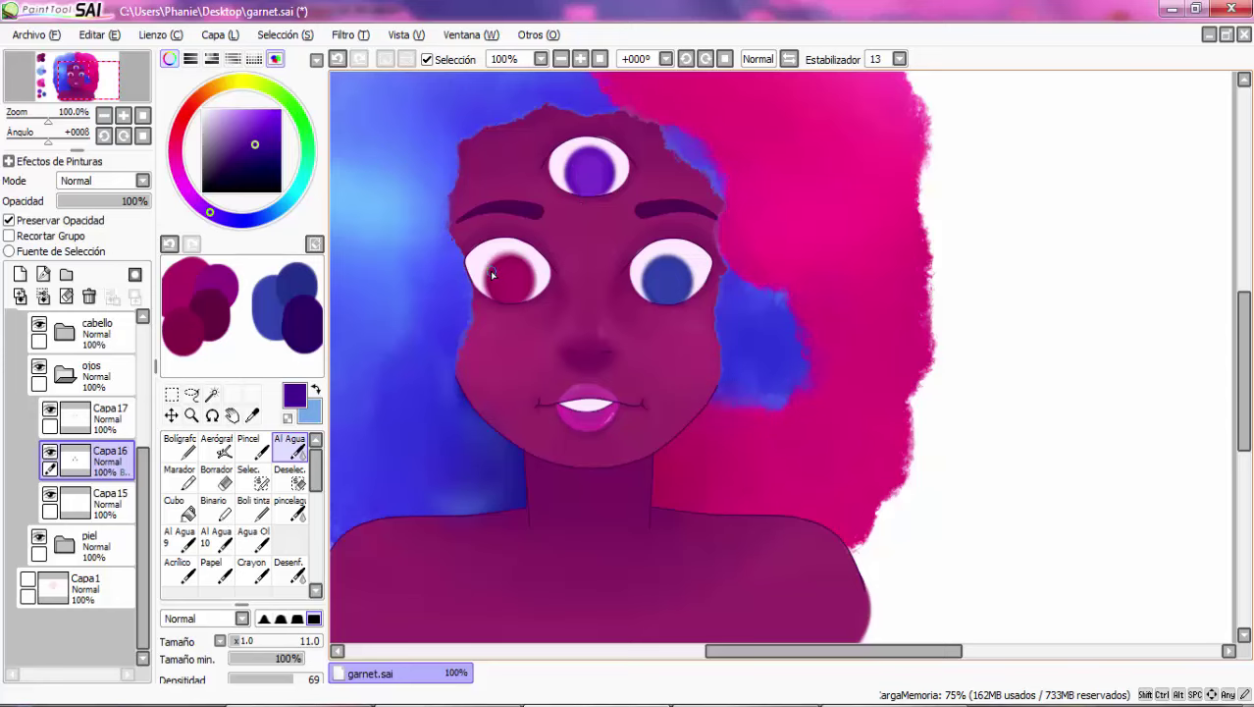
scroll(493, 275, "up", 2)
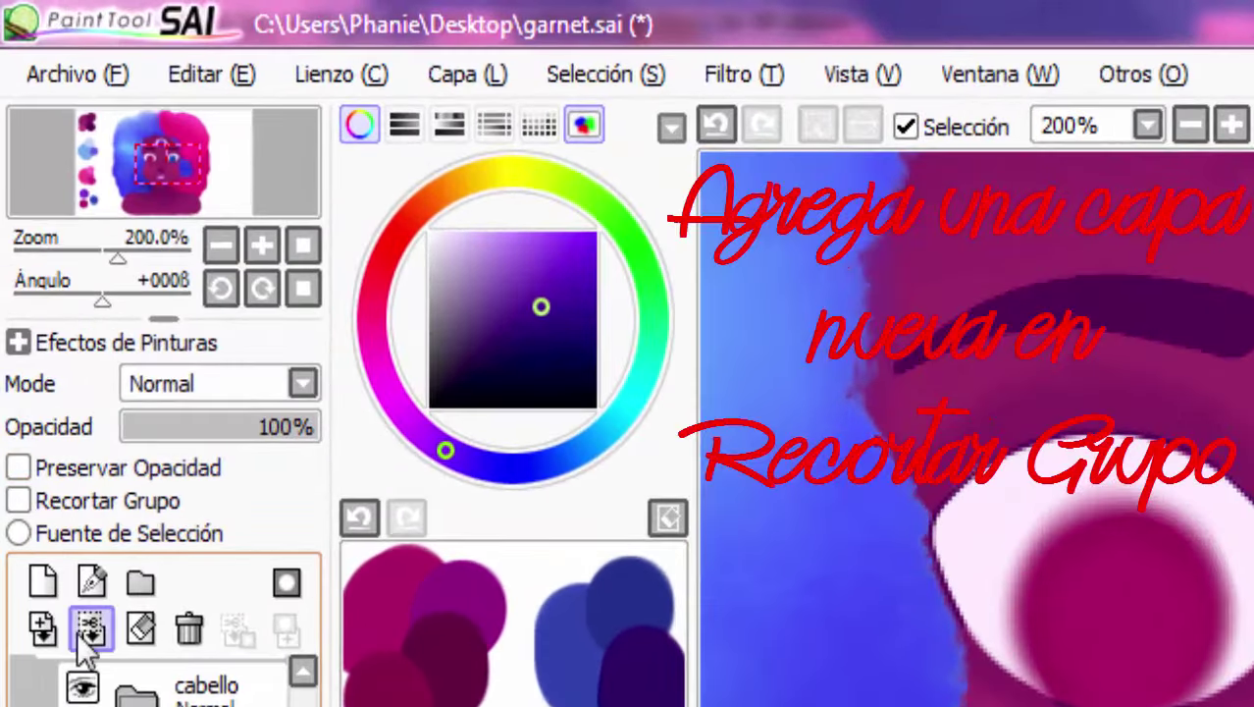
left_click(18, 501)
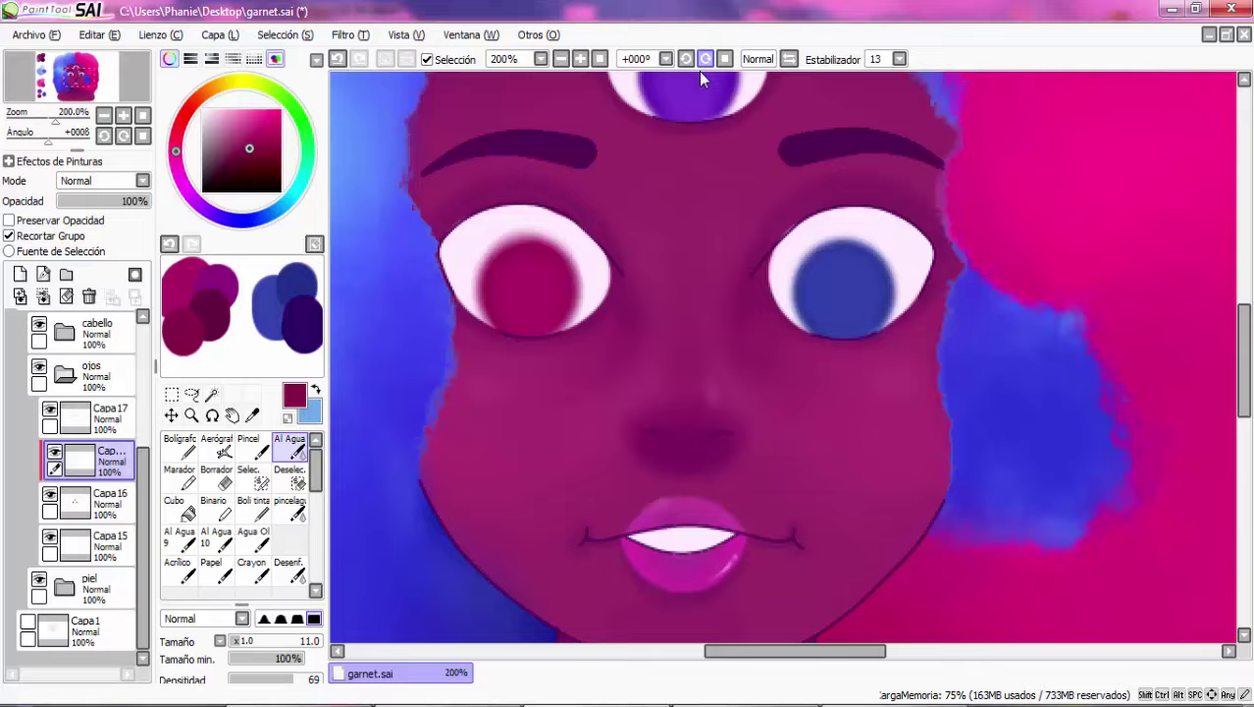
Paint the upper half of the red iris in a darker magenta with the hard-edged Bolígrafo at size 43
left_click(705, 59)
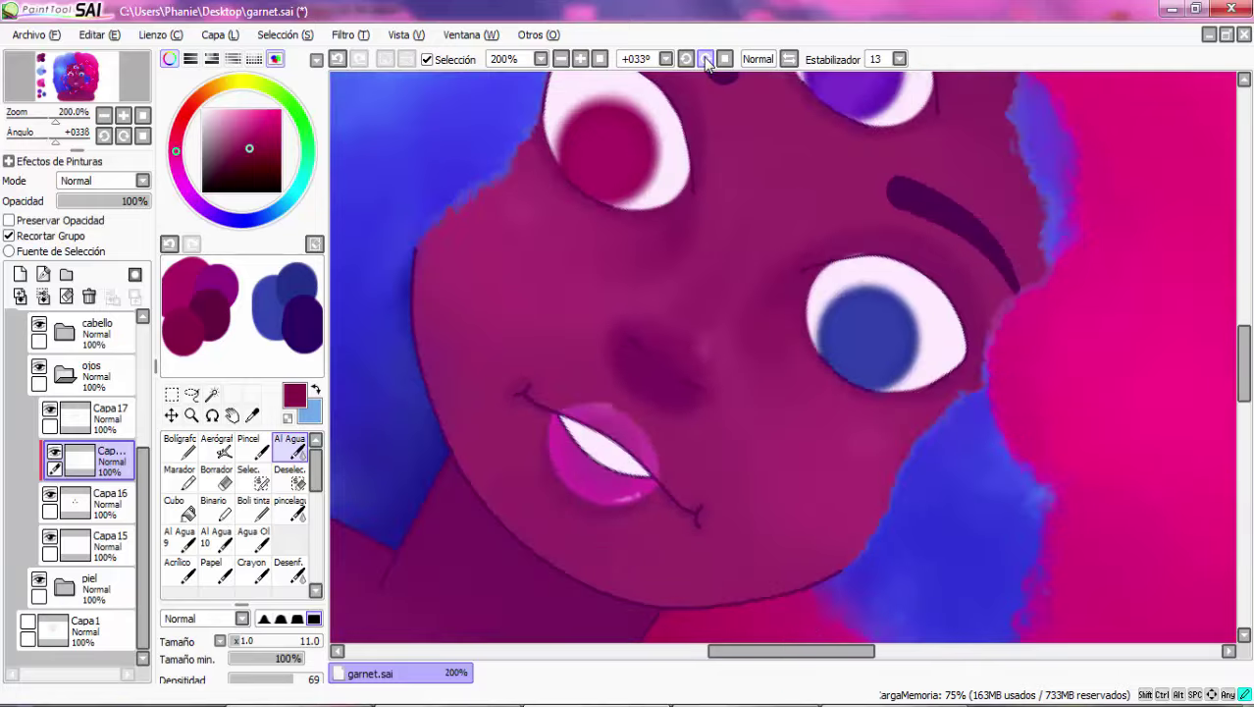
scroll(593, 358, "down", 3)
scroll(752, 231, "up", 4)
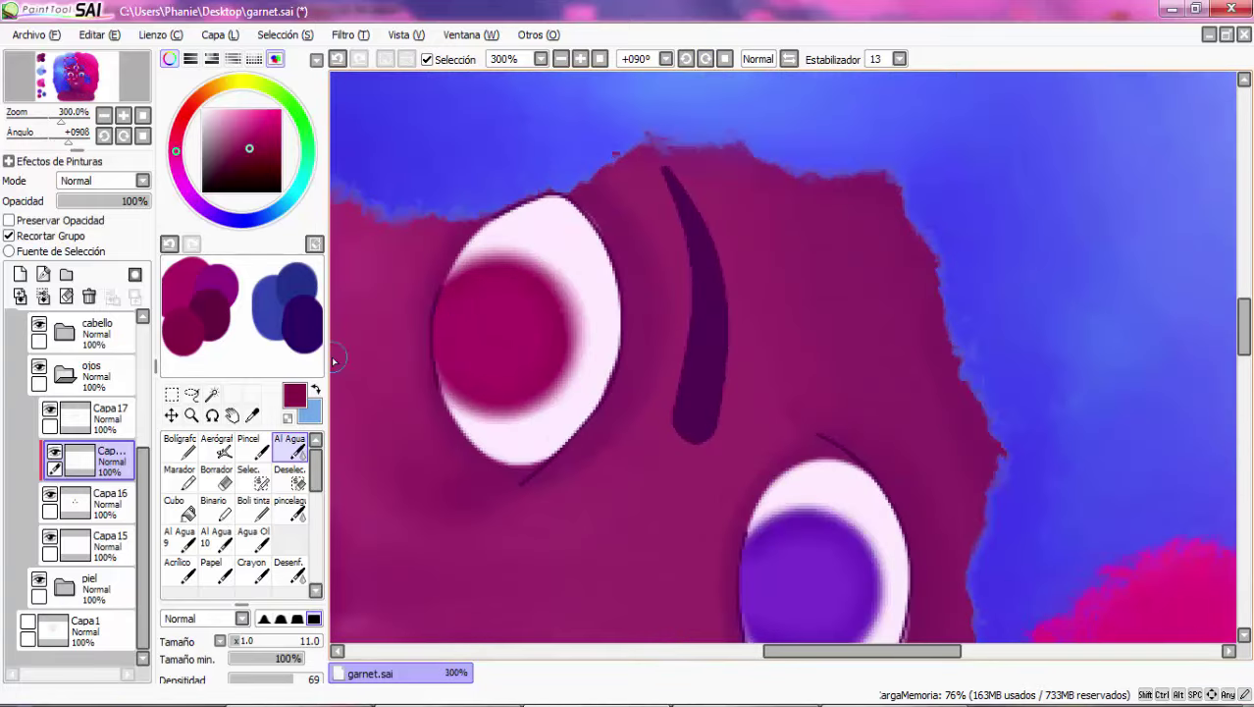
key("n")
left_click(268, 641)
left_click(313, 618)
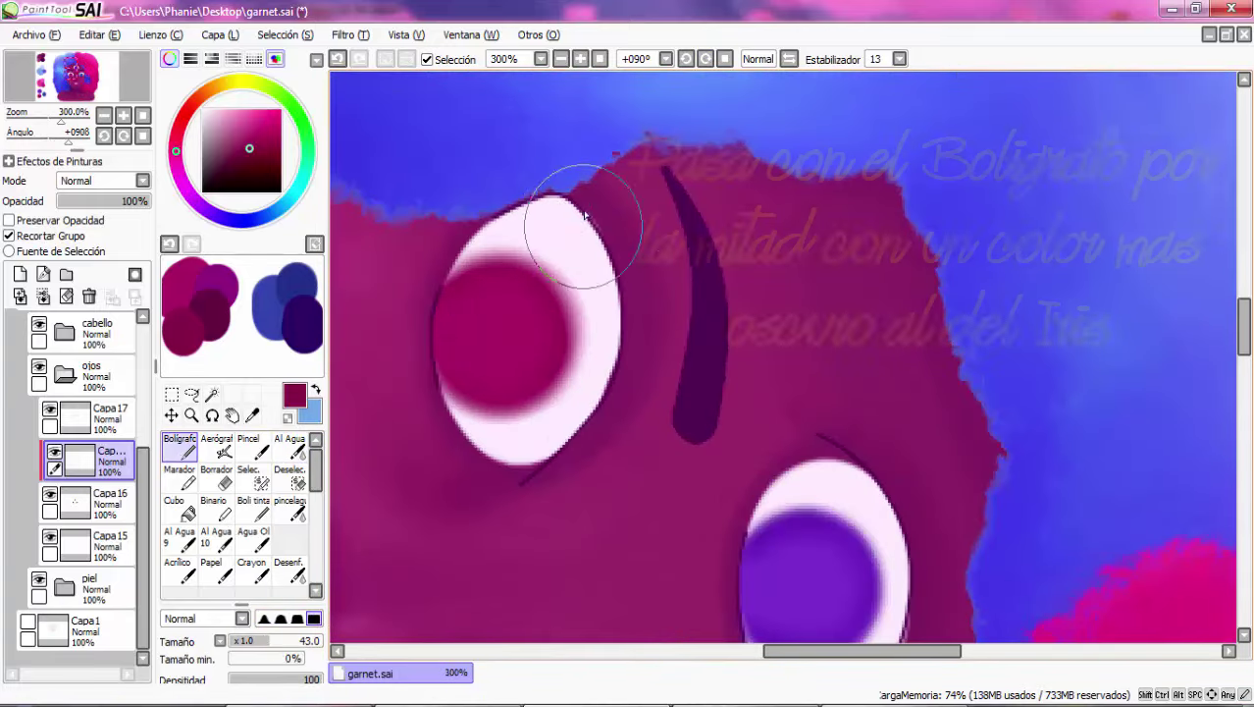
mouse_move(553, 248)
left_mouse_down()
mouse_move(543, 574)
mouse_move(548, 560)
left_mouse_up()
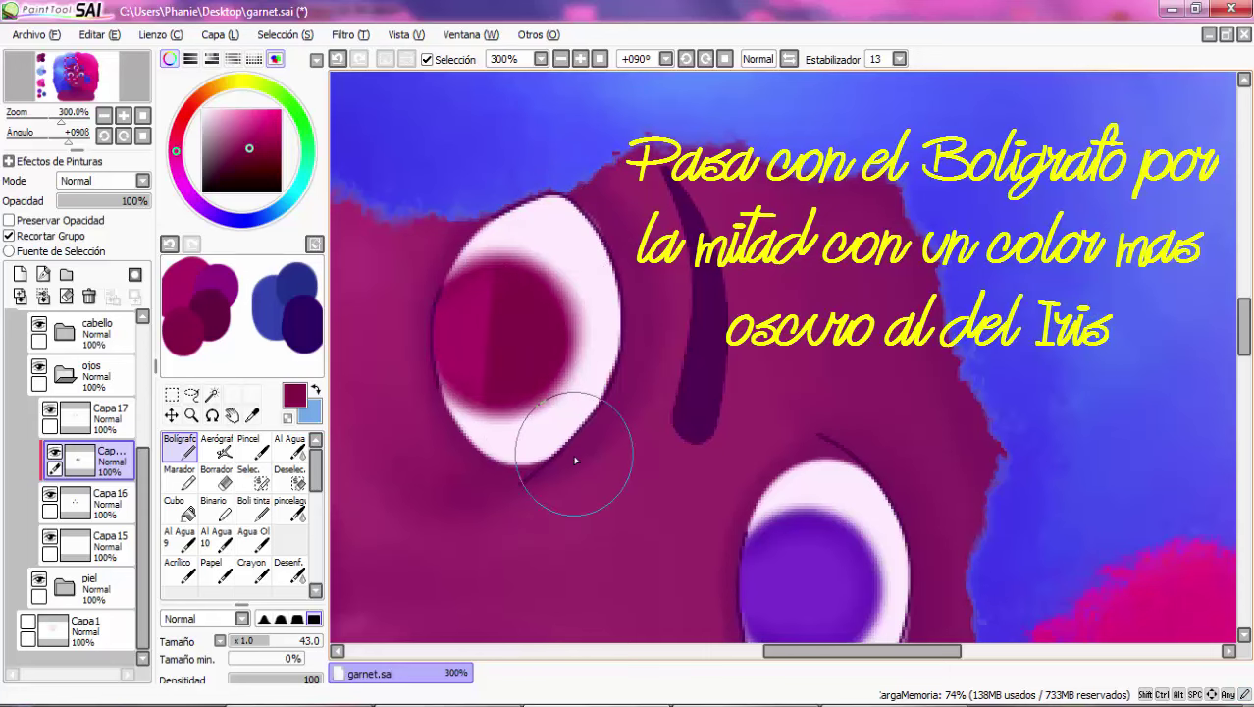
key("ctrl+z")
left_click_drag(568, 257, 553, 453)
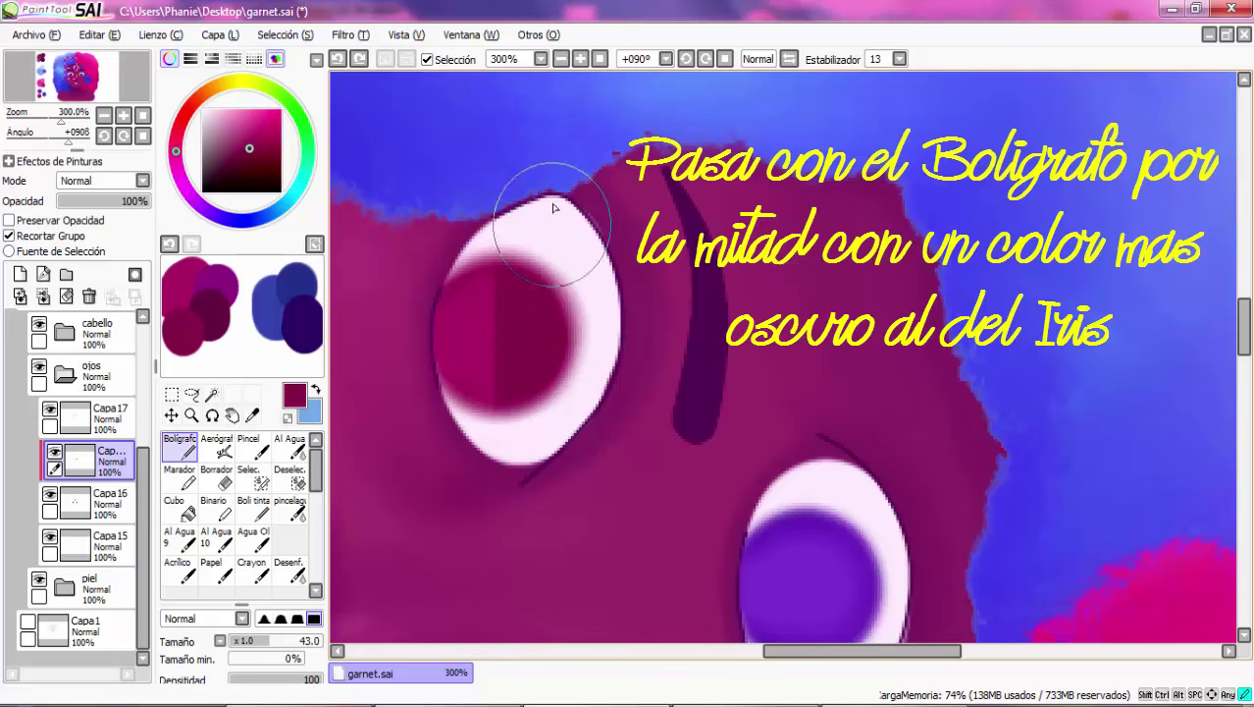
Paint the upper half of the blue iris in a darker blue with the Bolígrafo at size 43
scroll(548, 175, "down", 4)
scroll(556, 186, "up", 3)
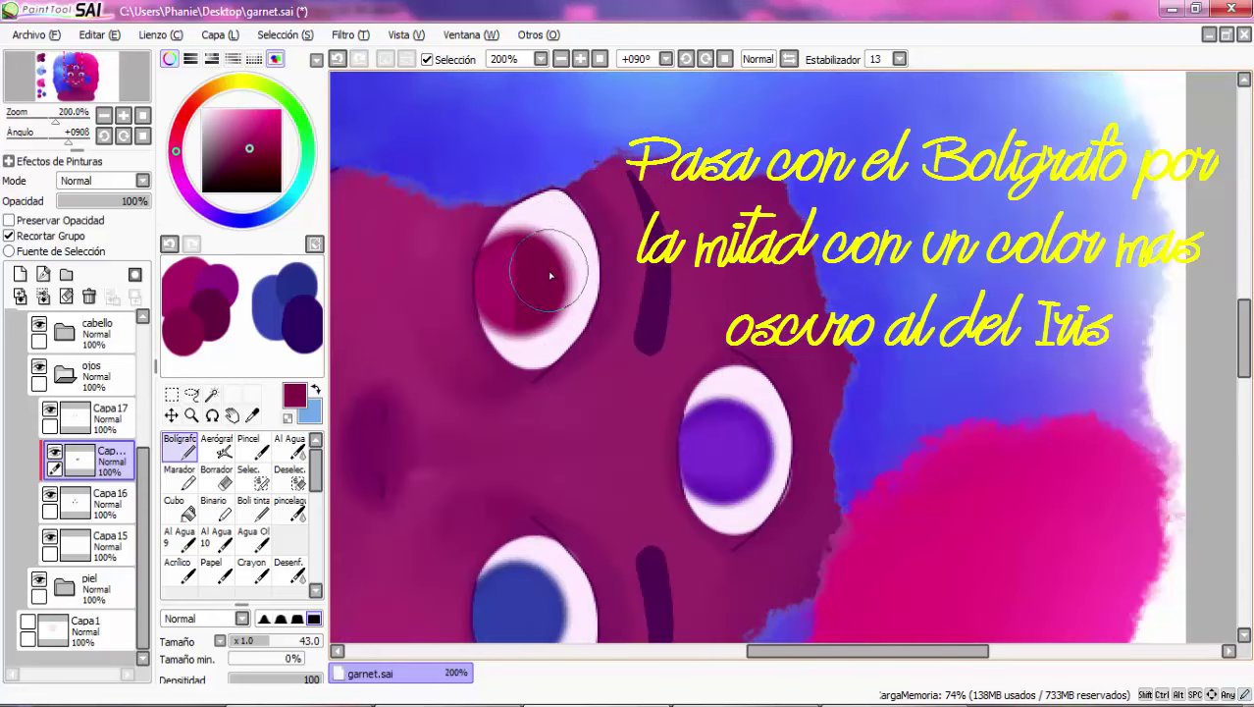
right_click(300, 294)
scroll(521, 295, "down", 2)
scroll(540, 501, "up", 2)
left_click_drag(821, 650, 864, 650)
left_click_drag(797, 530, 798, 628)
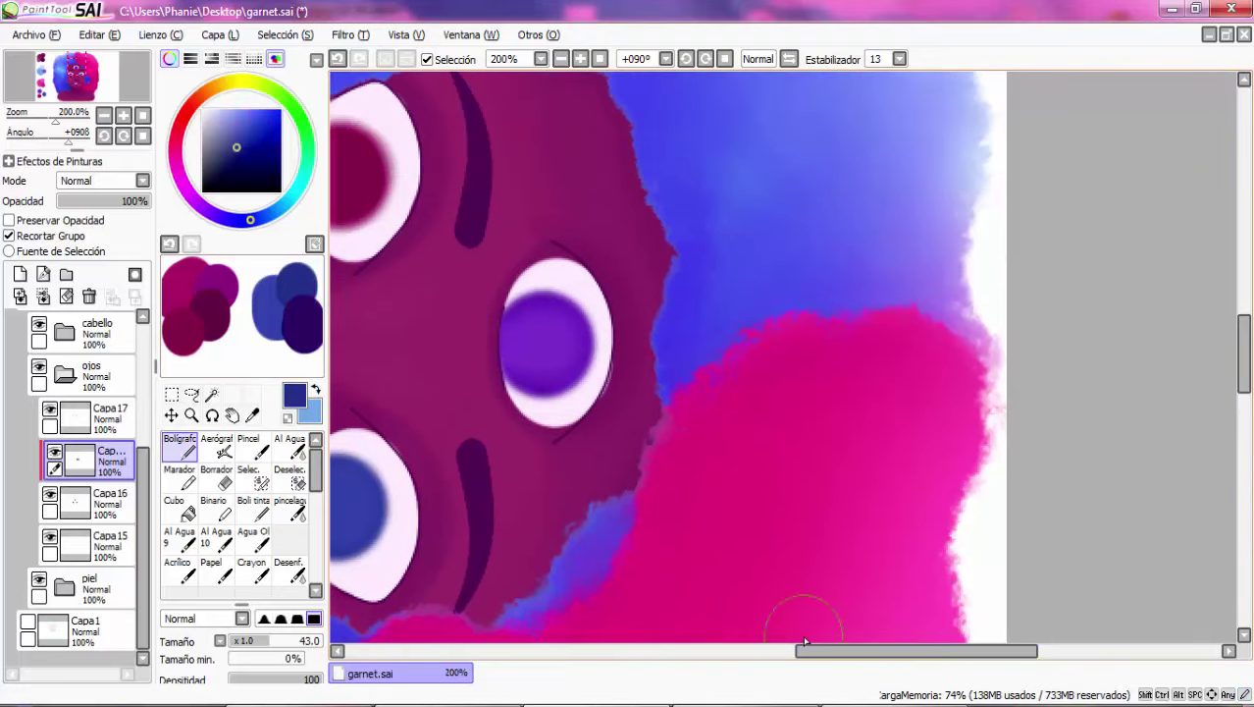
scroll(451, 420, "up", 2)
left_click(466, 230, "alt")
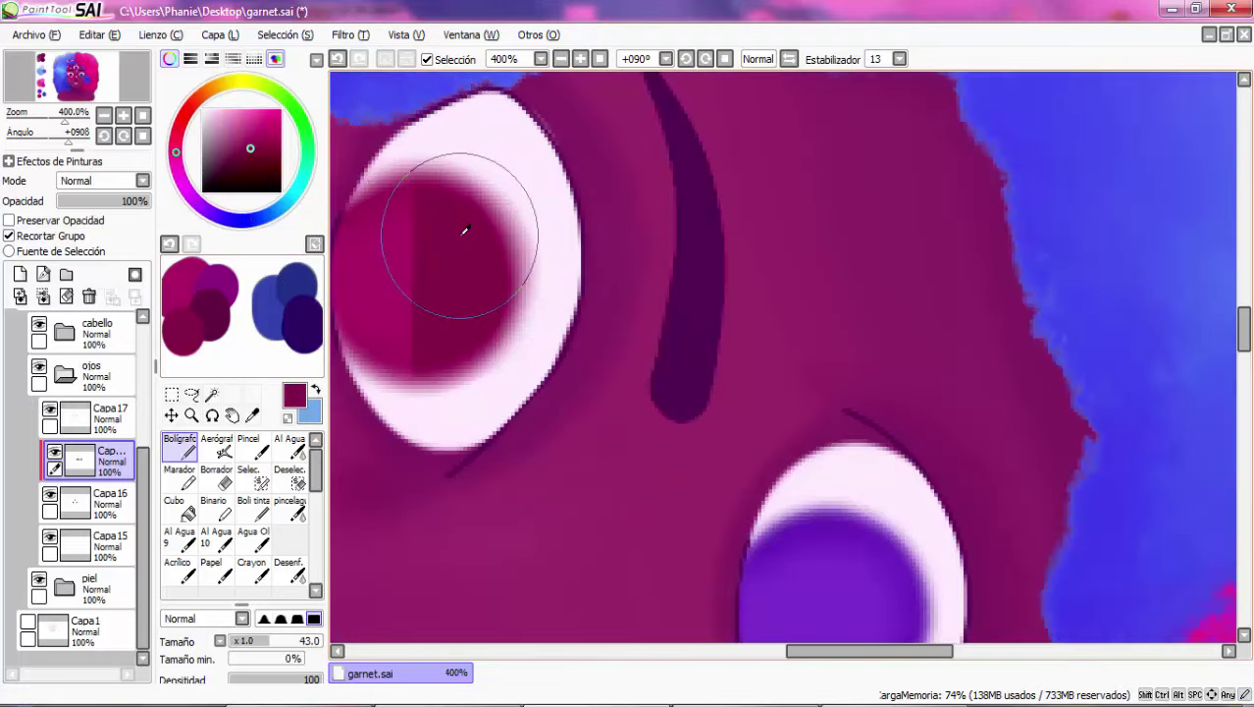
scroll(487, 238, "down", 3)
scroll(479, 382, "up", 2)
right_click(298, 285)
left_click_drag(507, 422, 507, 493)
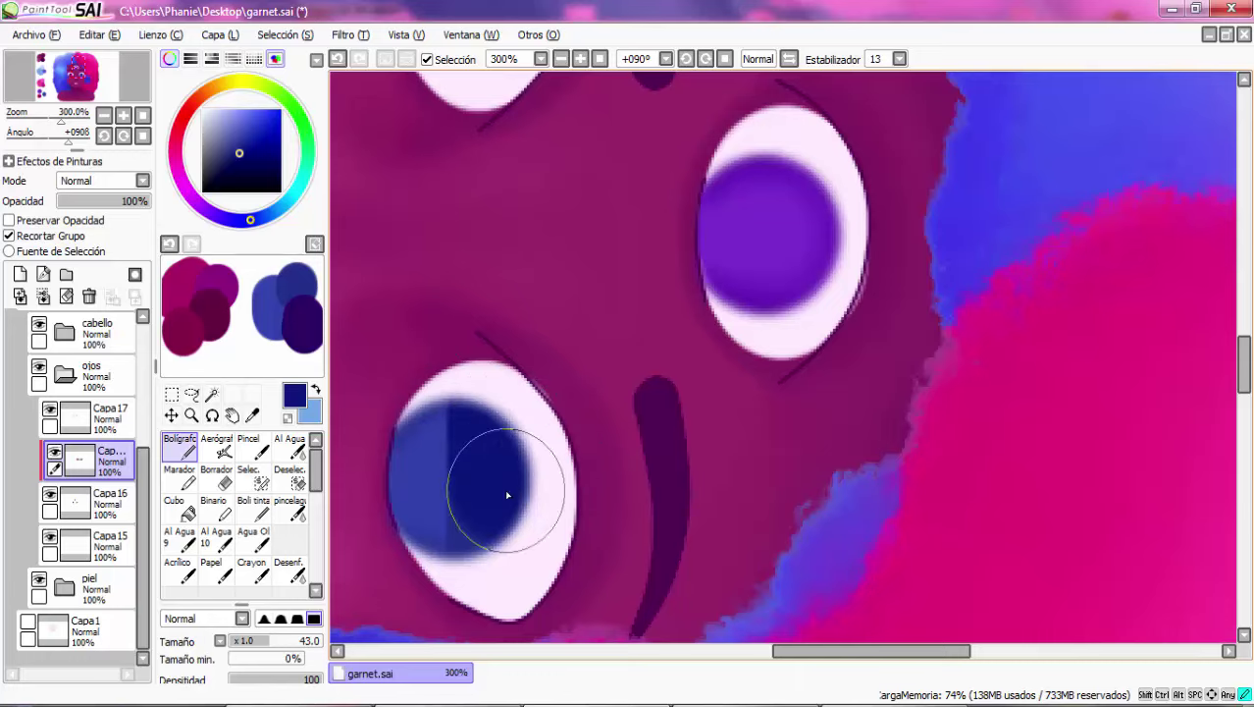
Paint the upper half of the forehead eye's iris in a darker purple with the Bolígrafo
scroll(573, 366, "down", 2)
right_click(650, 317)
scroll(648, 311, "up", 3)
left_click(251, 136)
left_click_drag(664, 192, 663, 400)
scroll(663, 393, "down", 3)
scroll(664, 402, "up", 3)
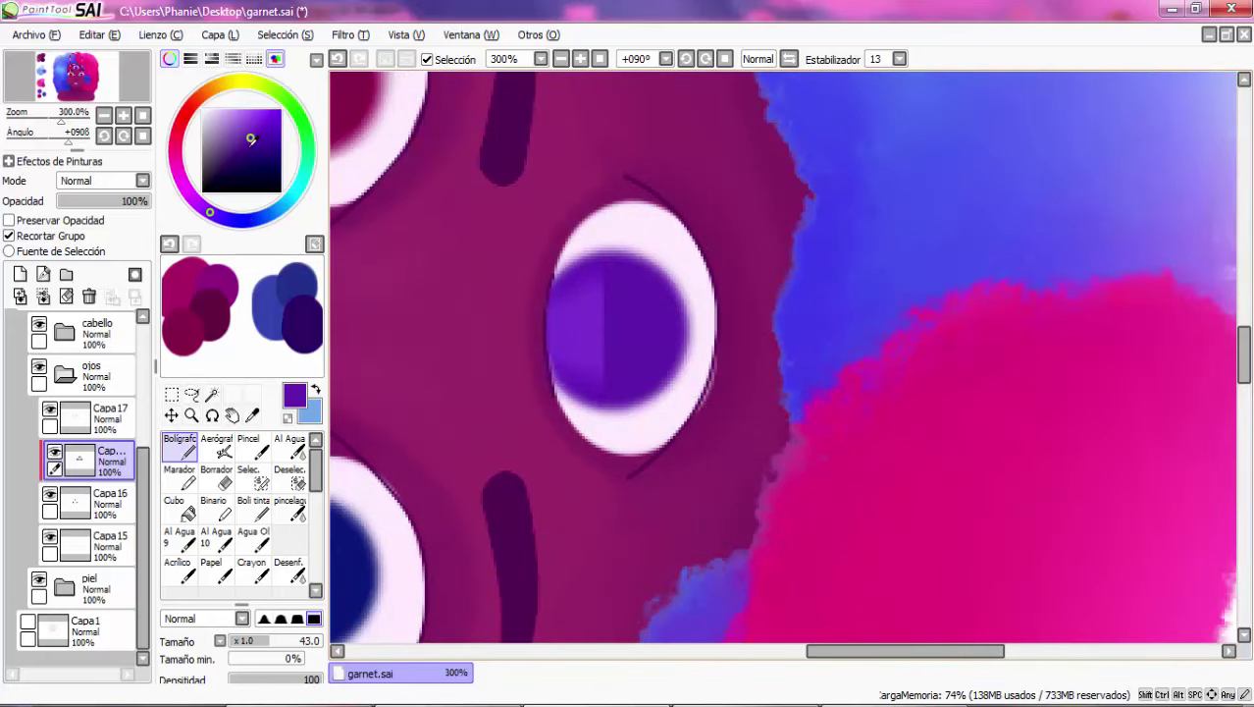
left_click(249, 147)
left_click_drag(665, 240, 665, 334)
Blend the dark upper halves into the three irises with the soft-edged Al Agua brush at size 29
scroll(664, 334, "down", 2)
left_click(291, 448)
scroll(479, 434, "up", 3)
scroll(476, 437, "down", 3)
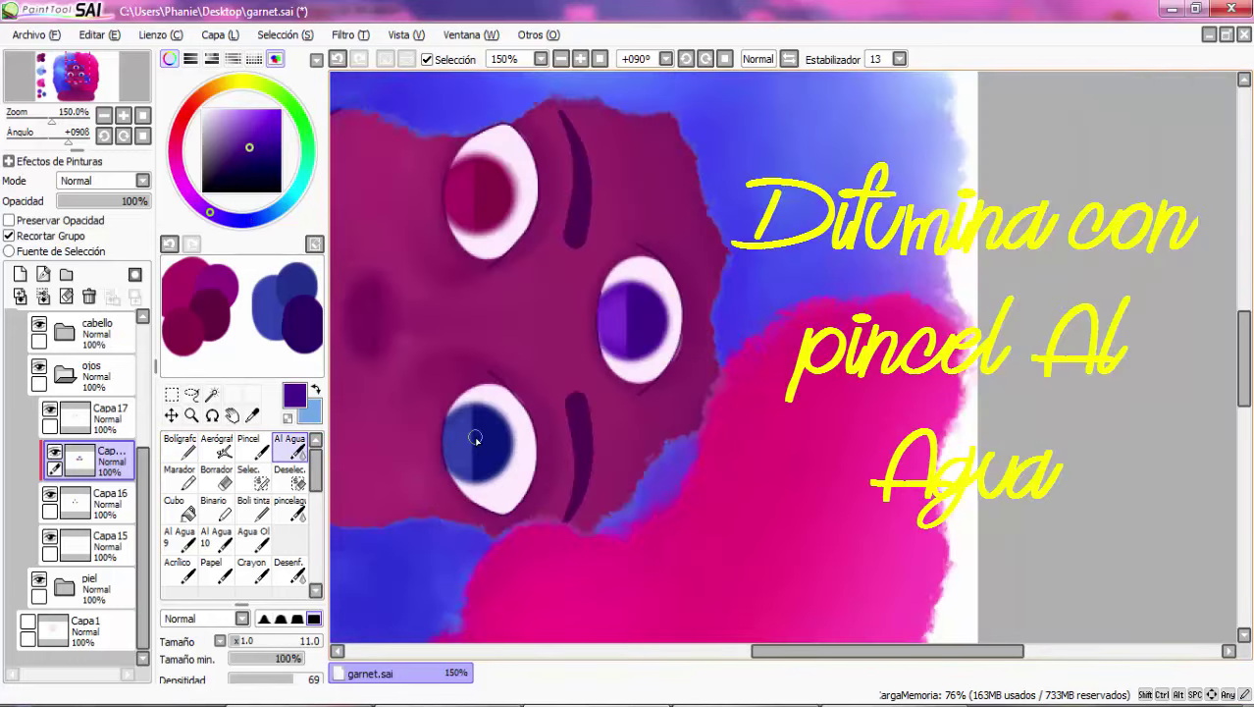
scroll(485, 144, "up", 4)
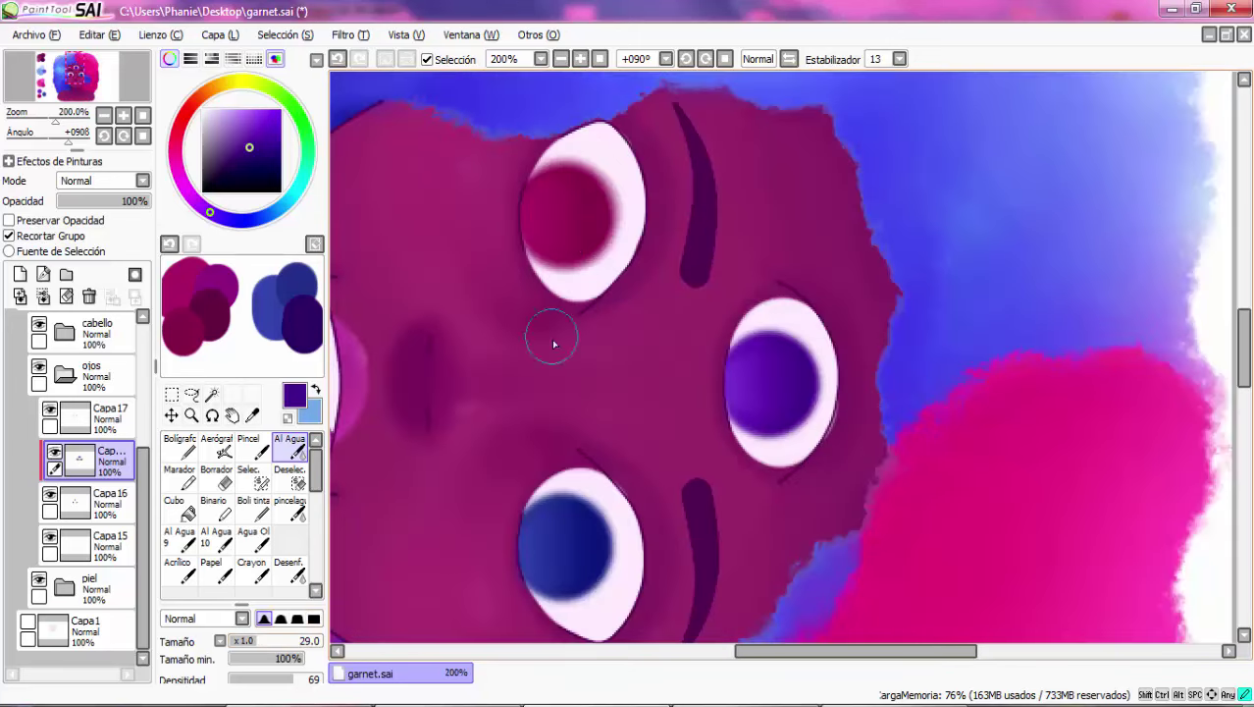
Paint the upper quarter of each iris in an even darker tone of its colour with the Bolígrafo at size 43
right_click(215, 312)
key("n")
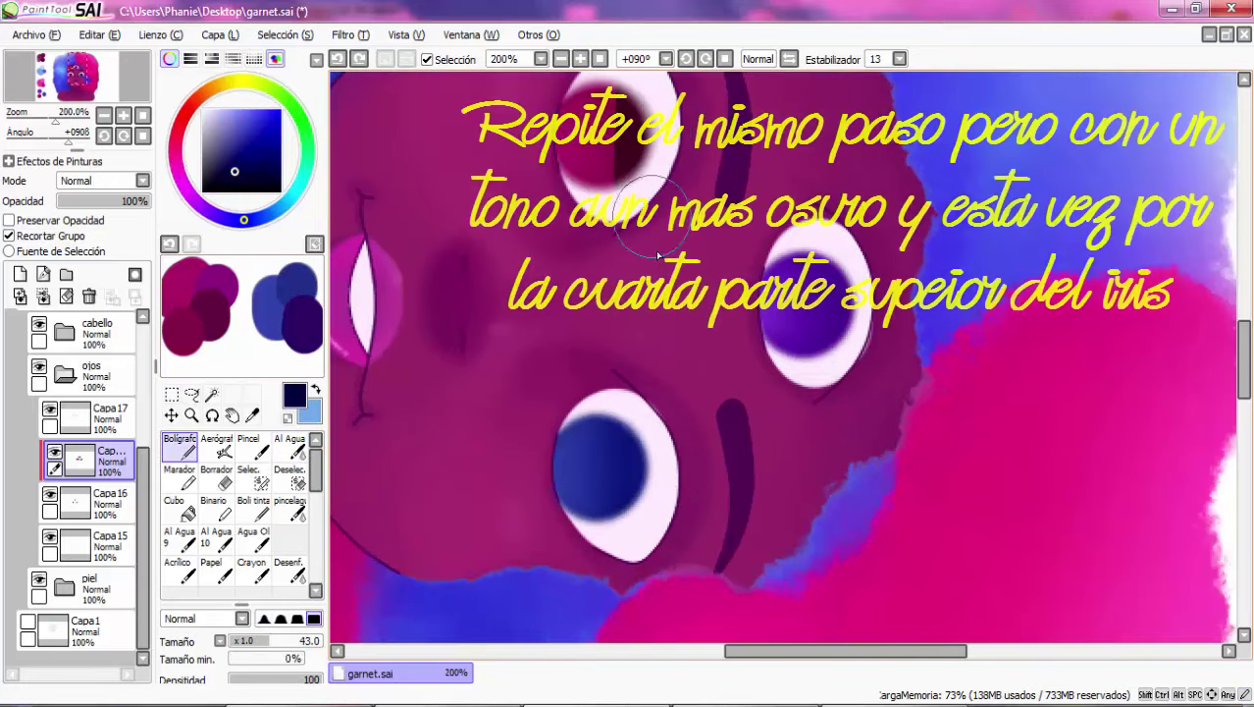
left_click_drag(647, 404, 628, 412)
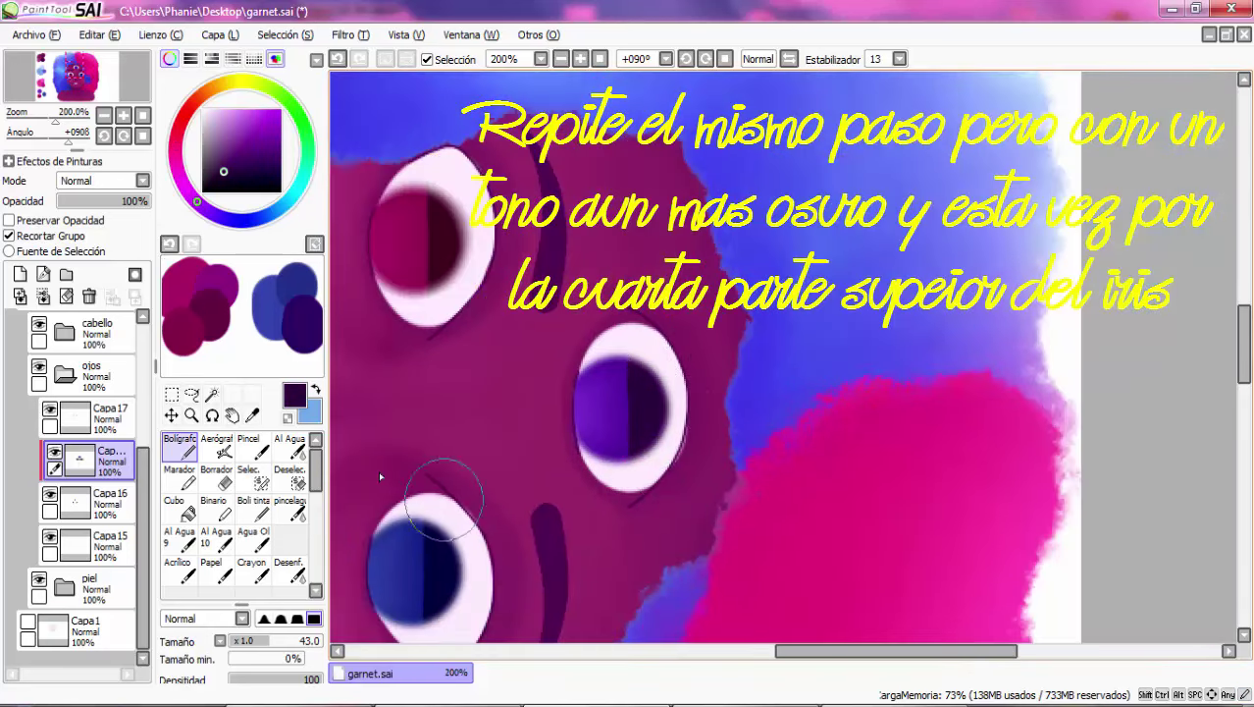
Blend the darkest upper-quarter shading into the irises with the Al Agua brush
left_click(290, 444)
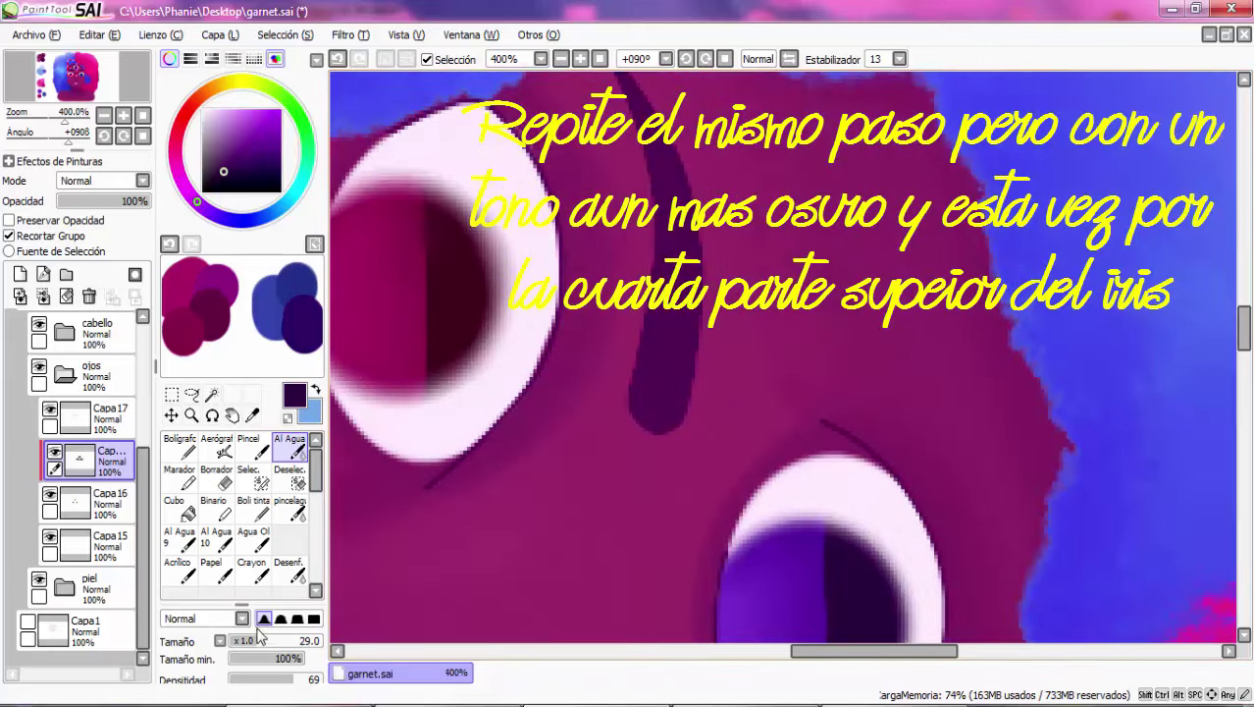
left_click_drag(260, 636, 245, 640)
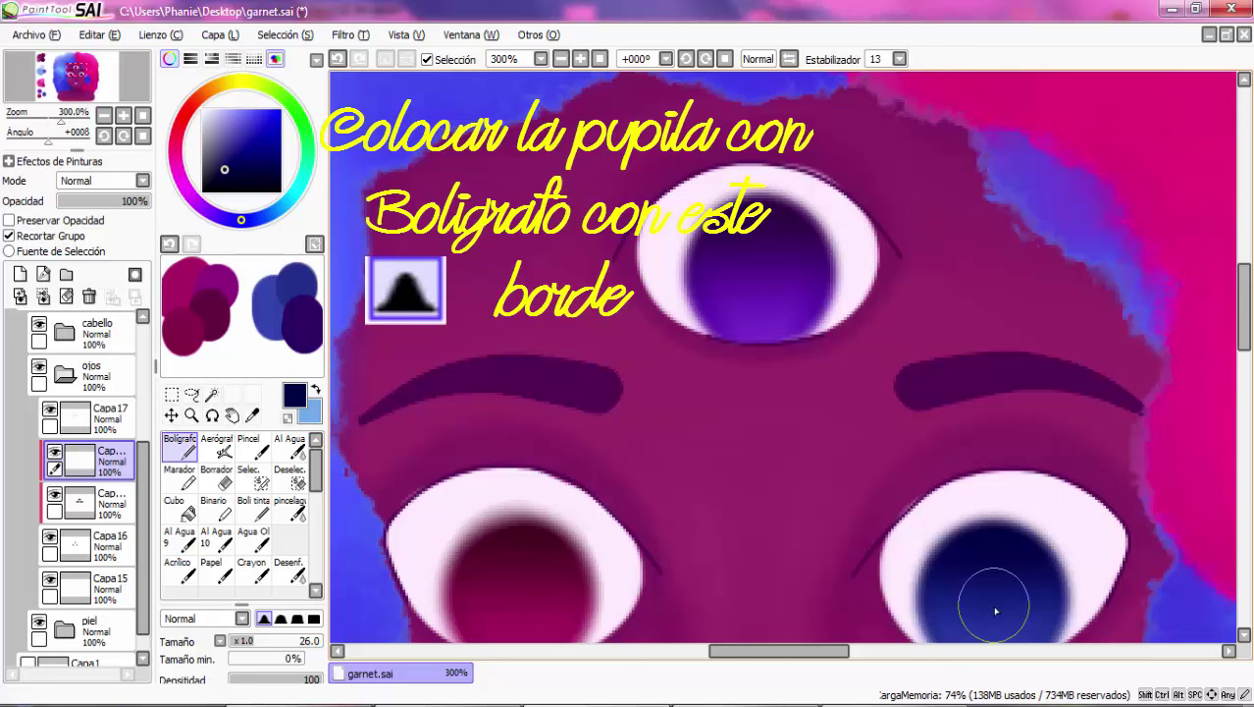
Place a dark pupil in the blue, red and purple irises with the soft-edged Bolígrafo at size 26, using each iris's darkest tone
left_click(996, 610)
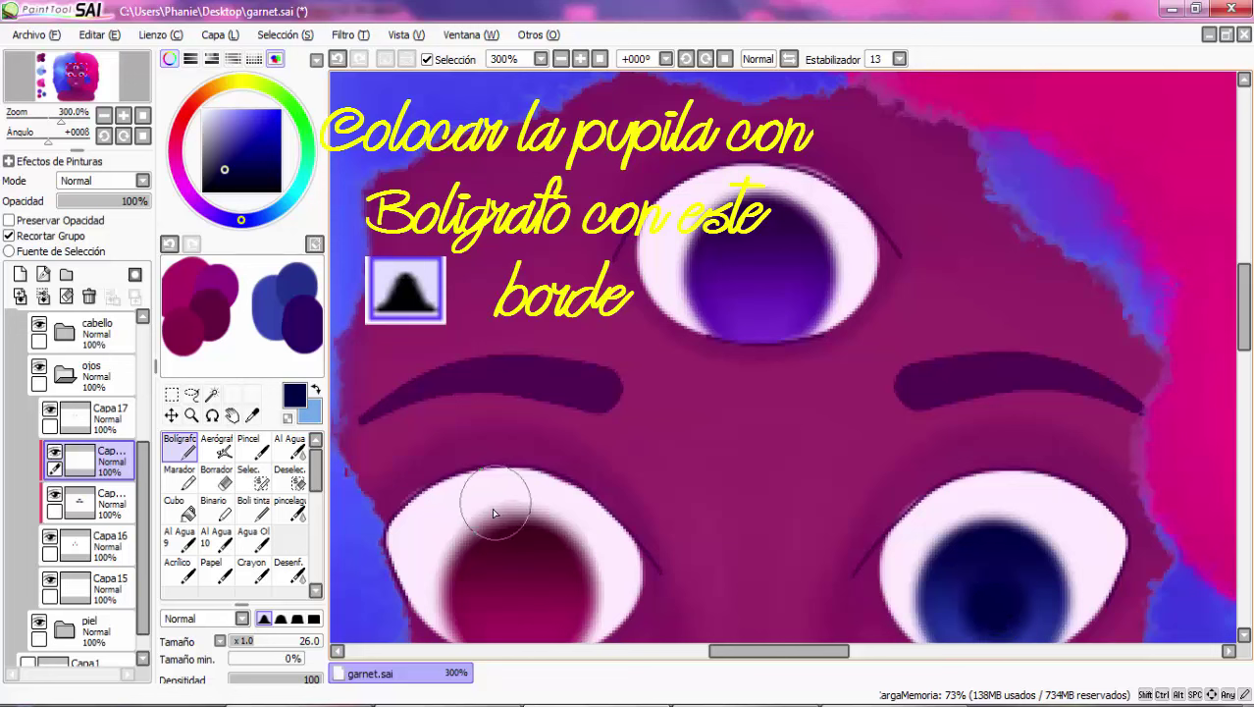
left_click(518, 530, "alt")
left_click(518, 530)
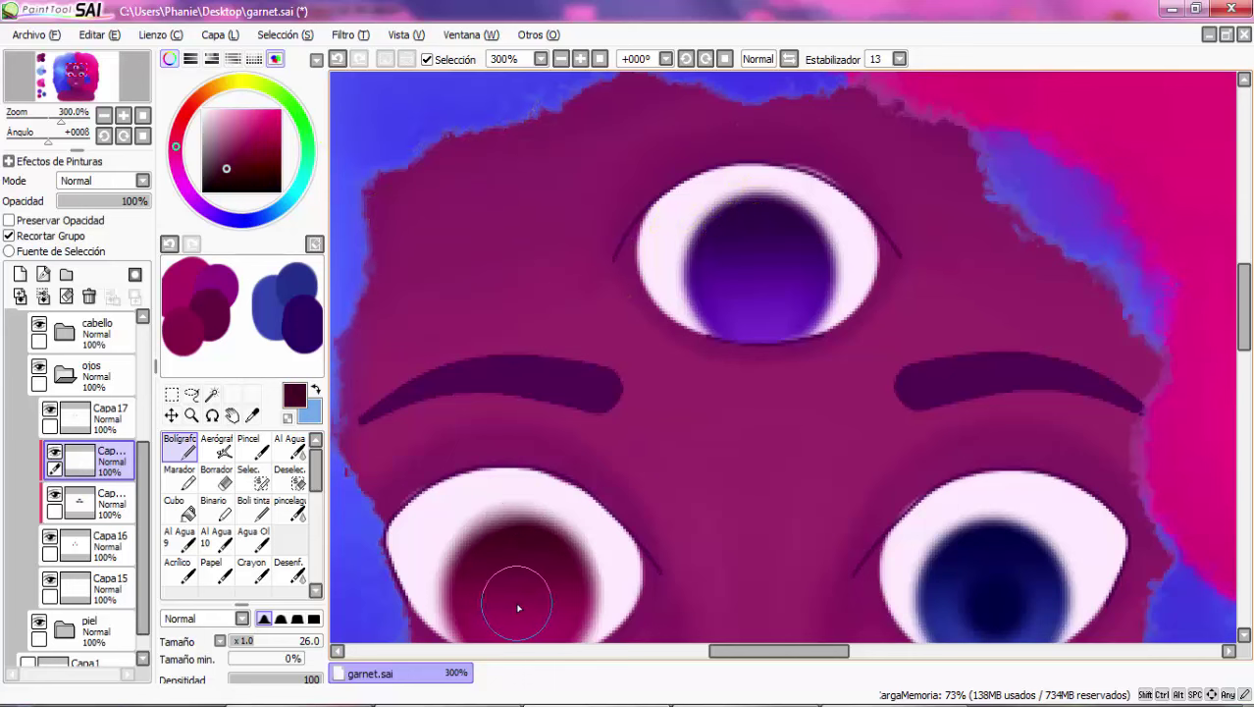
left_click(520, 606)
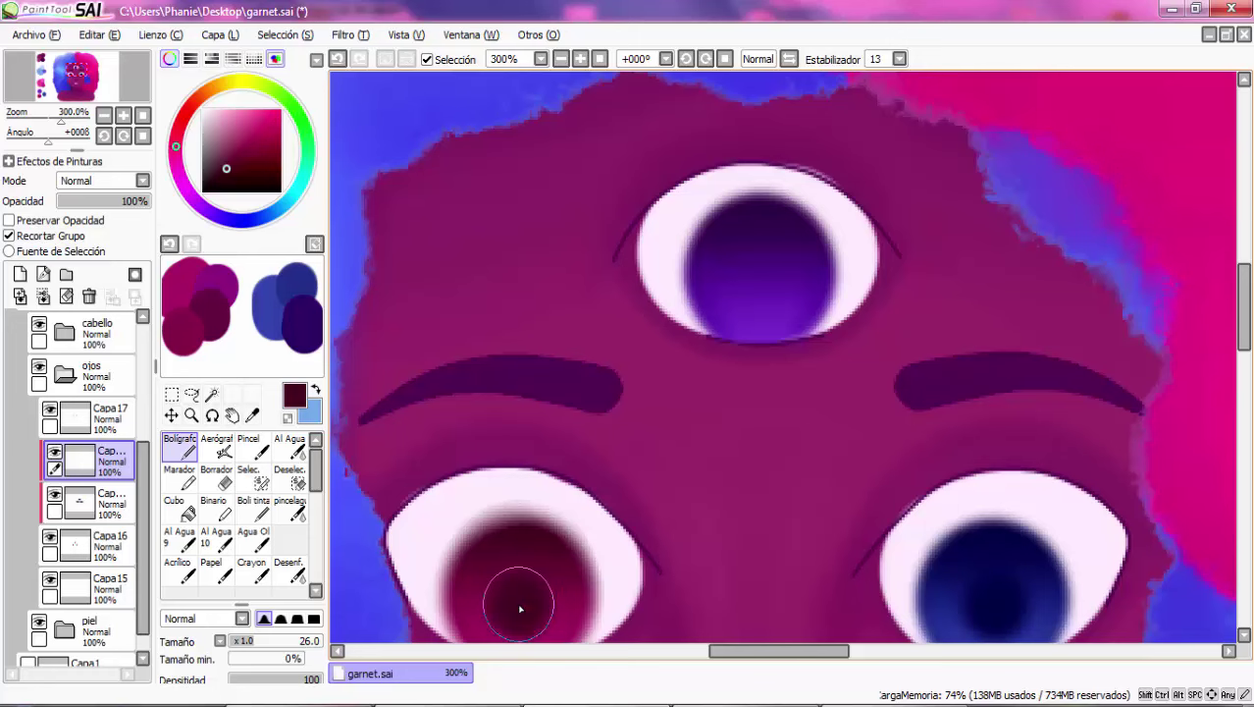
left_click(758, 225, "alt")
left_click(758, 278)
Enable Recortar Grupo on the new layer Capa35 in the ojos folder
scroll(697, 252, "down", 3)
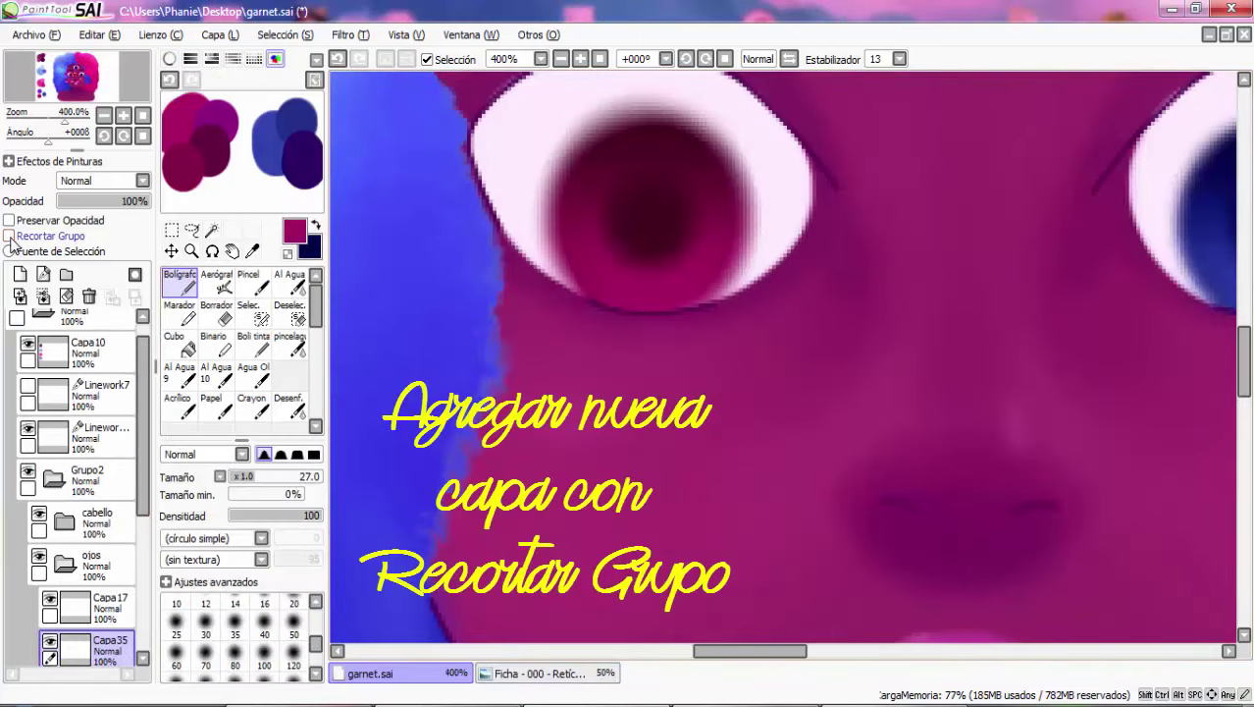
scroll(606, 366, "down", 3)
scroll(620, 289, "up", 3)
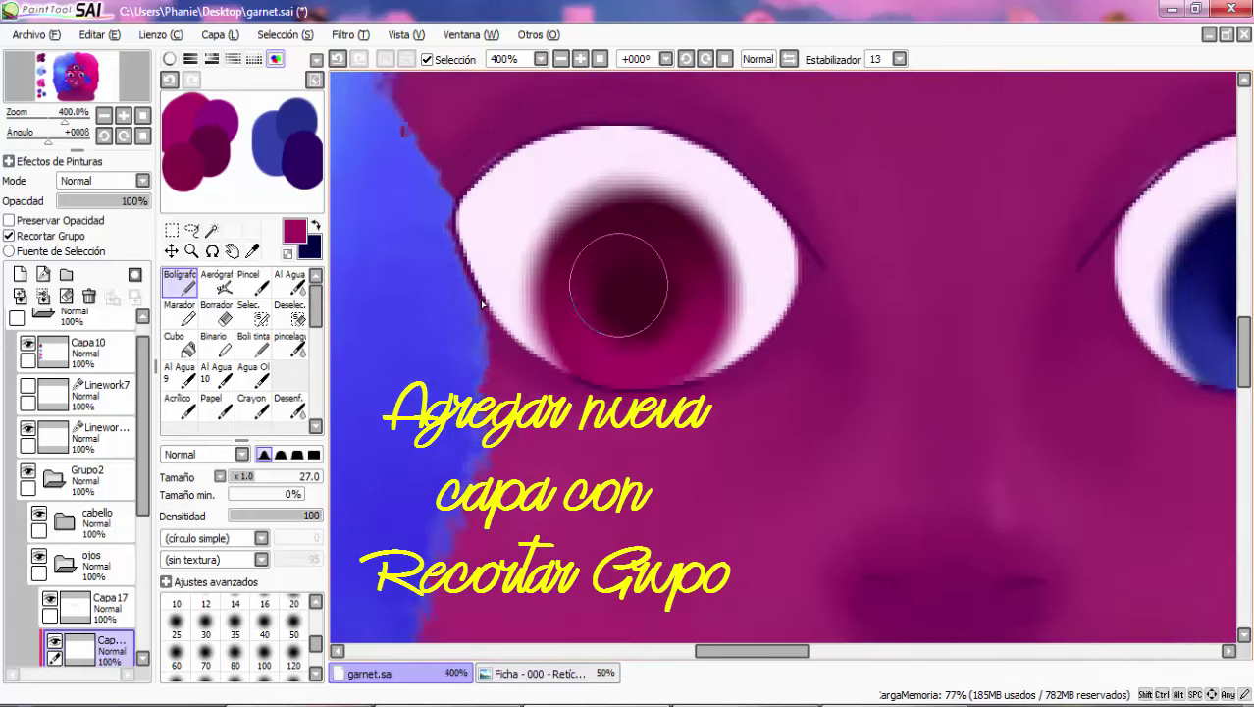
Shade the lower half of the red and blue pupils in their iris colours with the soft Aerógrafo at size 47, density 55
left_click(218, 281)
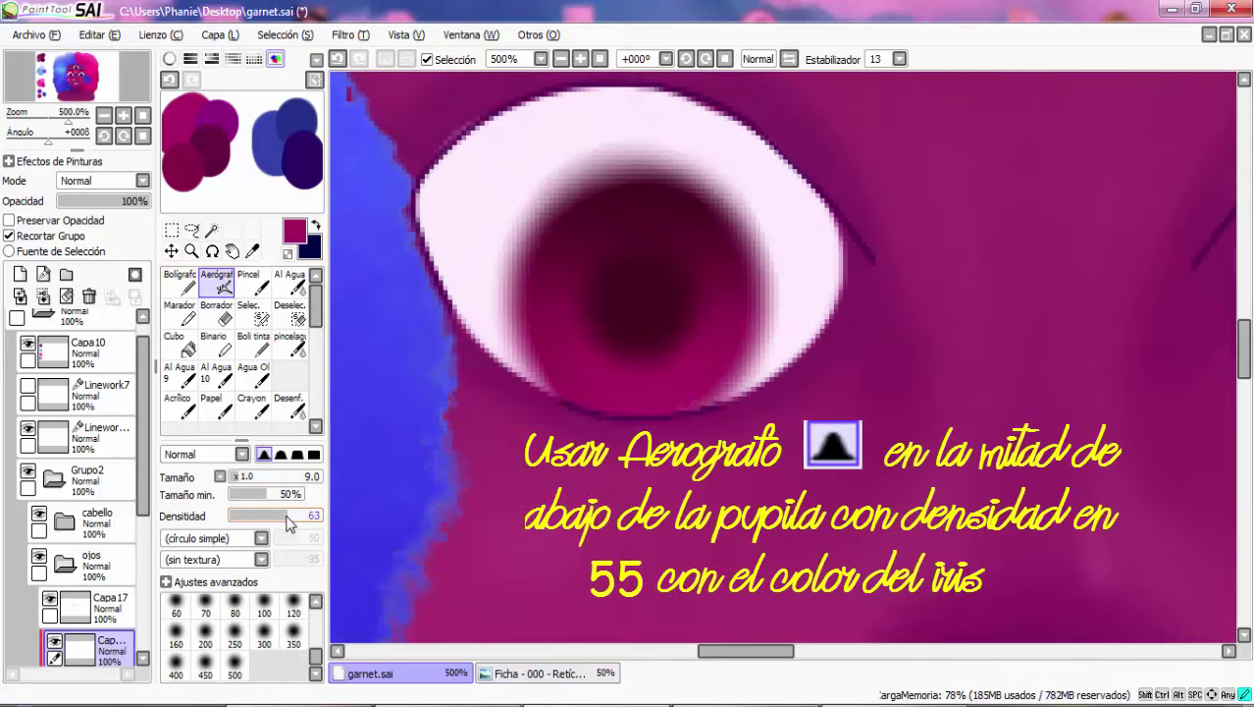
left_click_drag(257, 476, 273, 477)
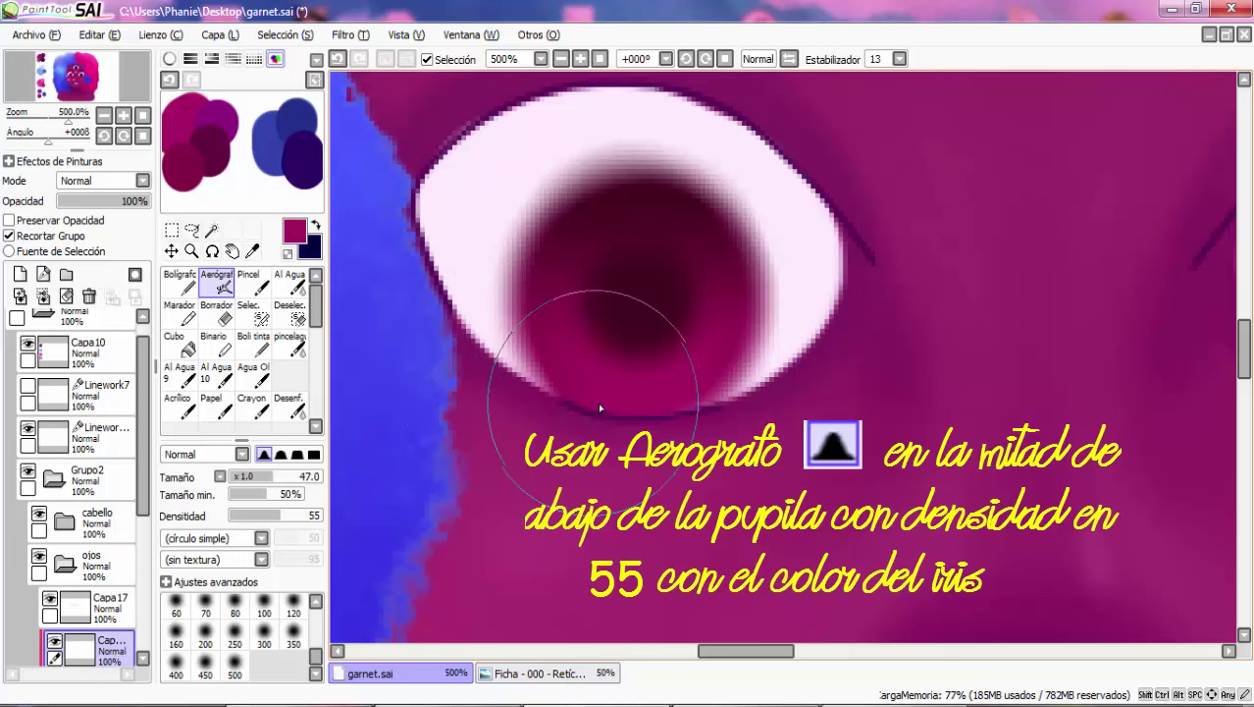
scroll(599, 387, "down", 2)
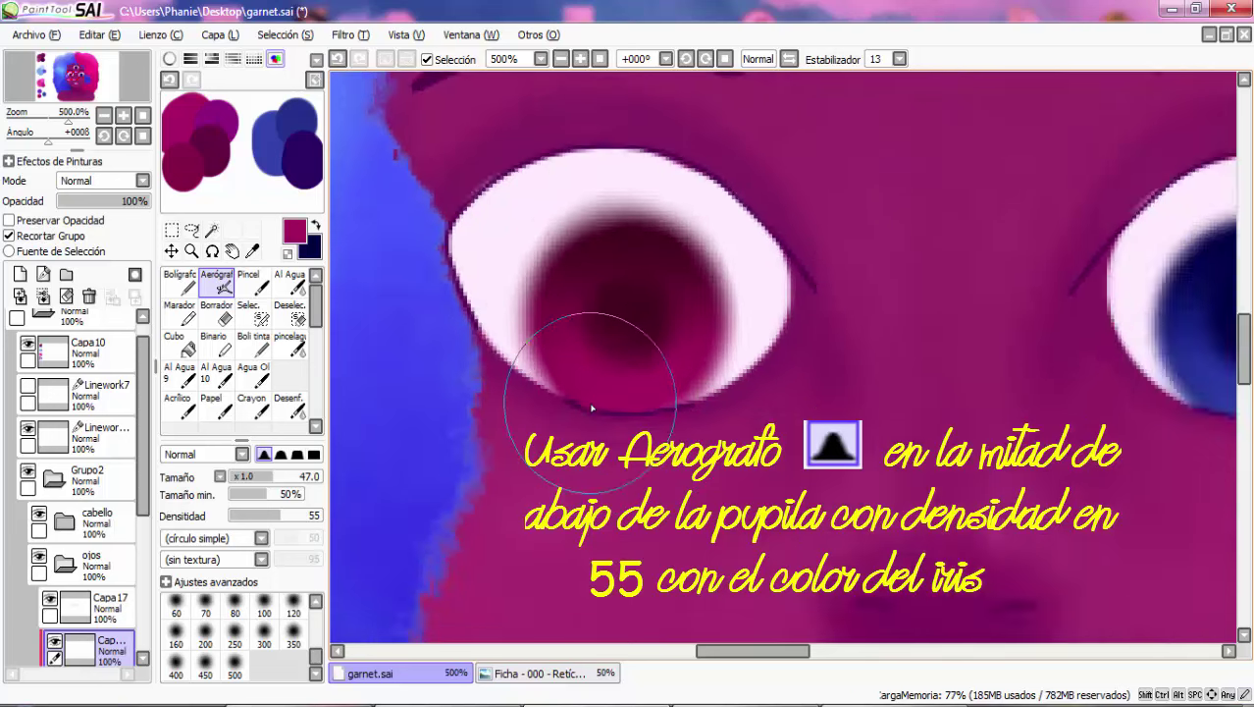
mouse_move(1060, 363)
left_mouse_down()
mouse_move(1076, 405)
mouse_move(1067, 387)
mouse_move(1106, 390)
left_mouse_up()
scroll(889, 540, "down", 2)
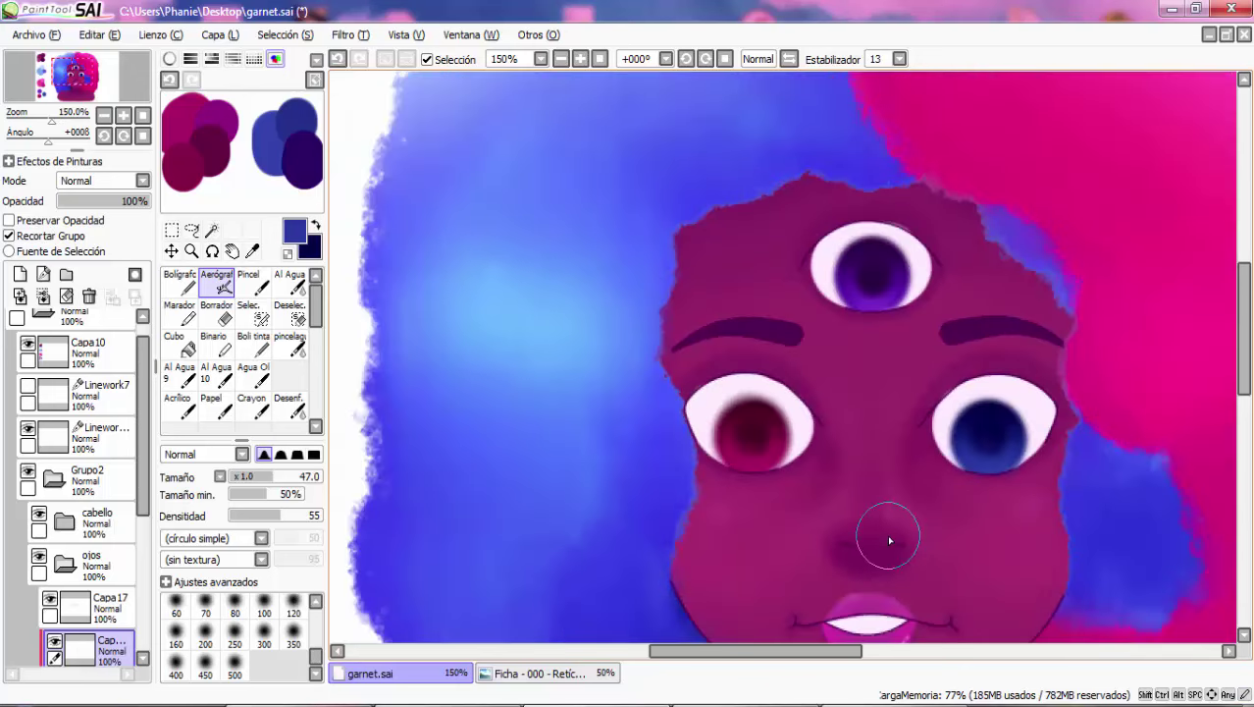
Sample the bright purple of the forehead eye's iris and airbrush it over the lower half of its pupil
left_click(889, 303, "alt")
scroll(889, 303, "up", 3)
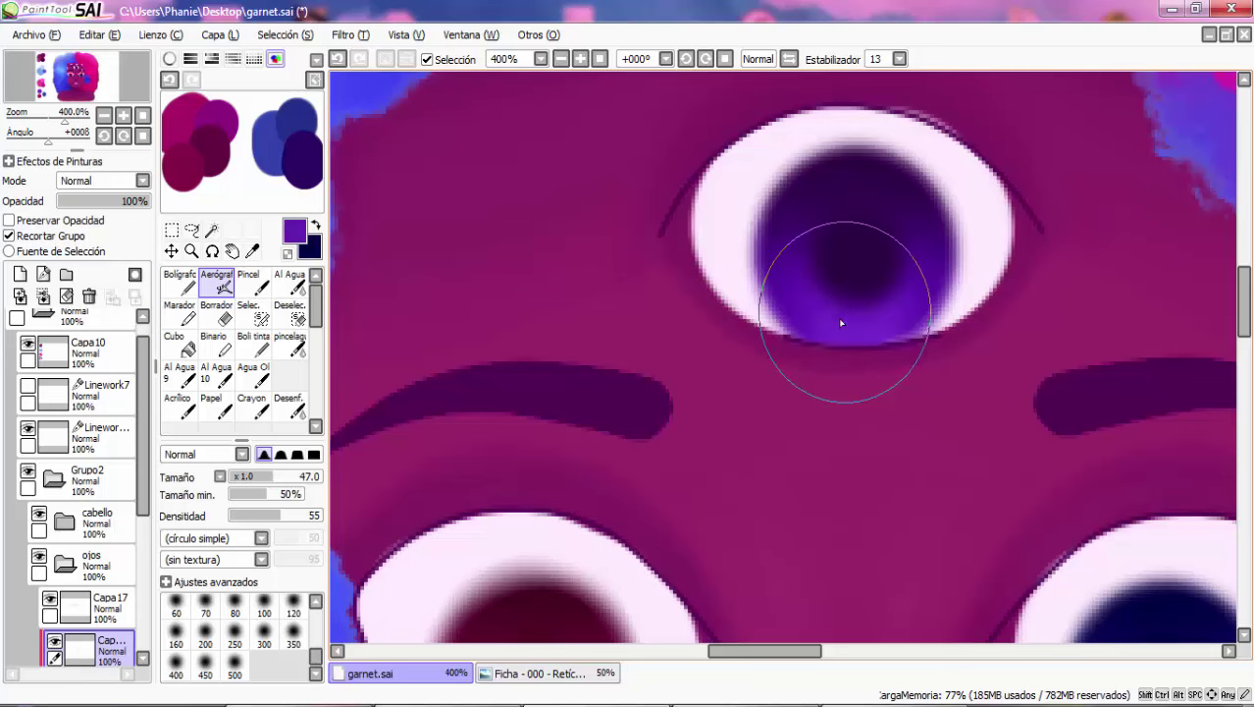
scroll(887, 336, "down", 4)
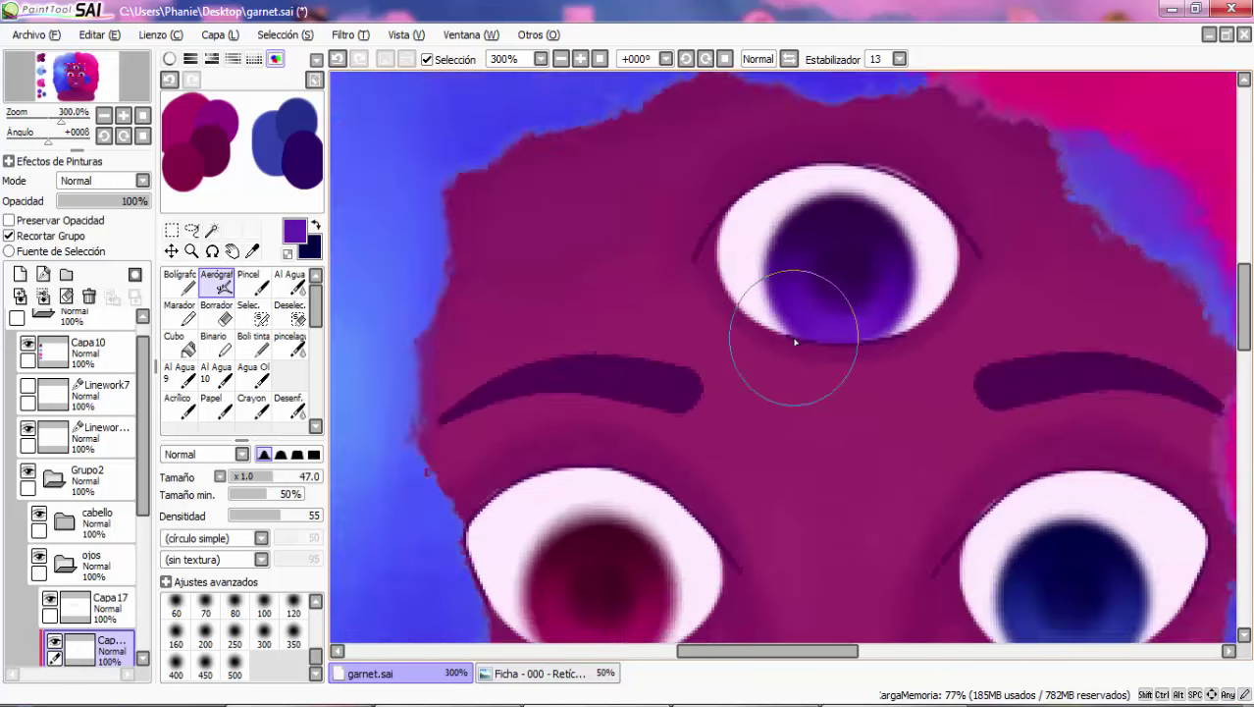
scroll(792, 467, "up", 2)
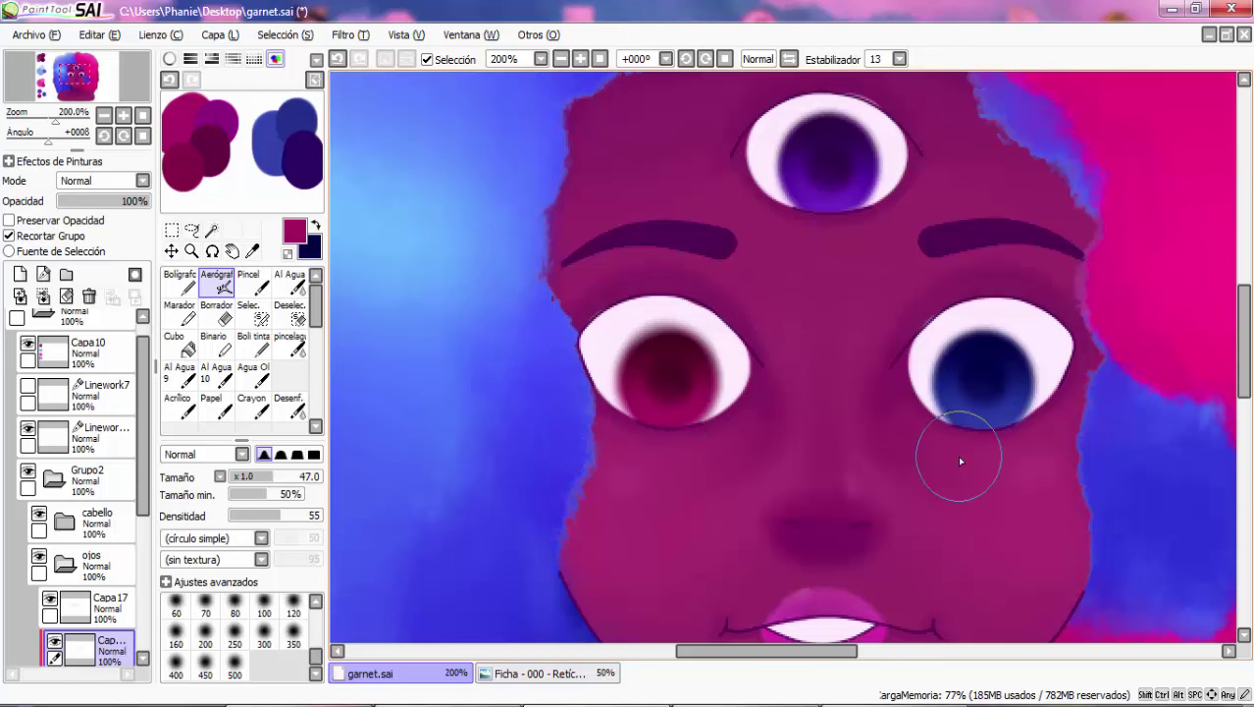
scroll(961, 461, "down", 1)
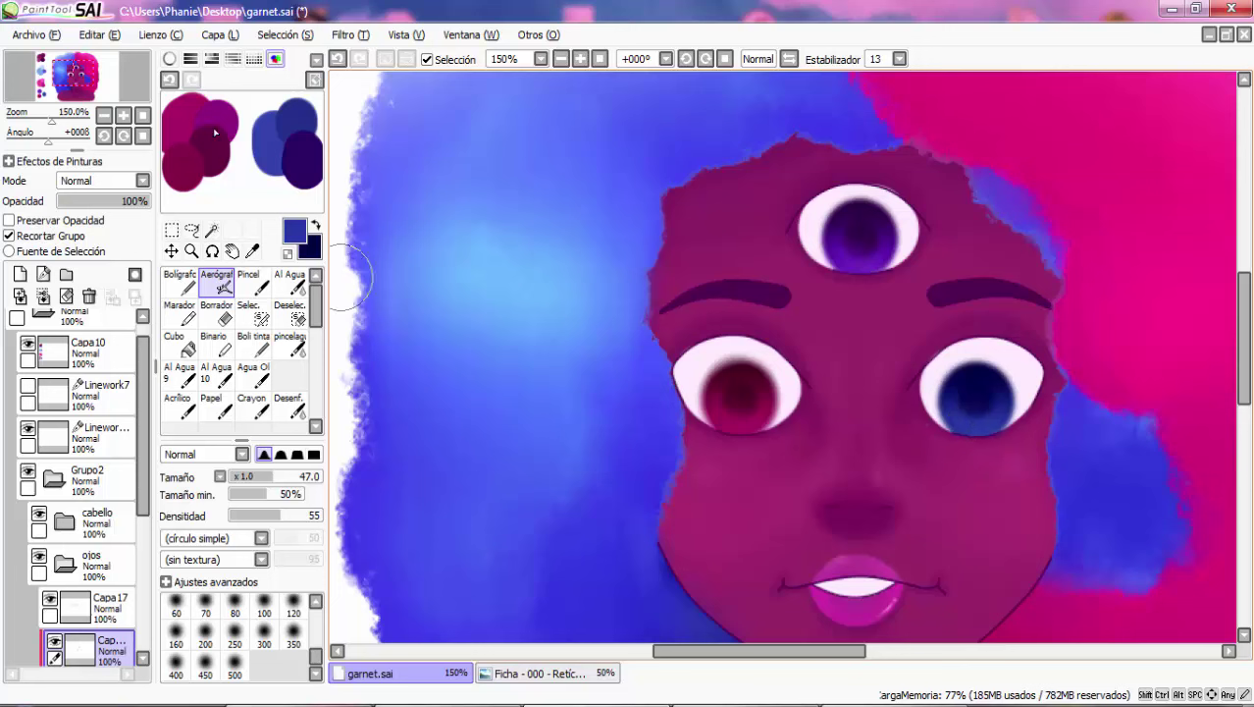
Choose a pale pinkish white and add a new layer with Recortar Grupo for the eye highlights
left_click_drag(215, 131, 230, 147)
left_click(170, 60)
left_click(170, 60)
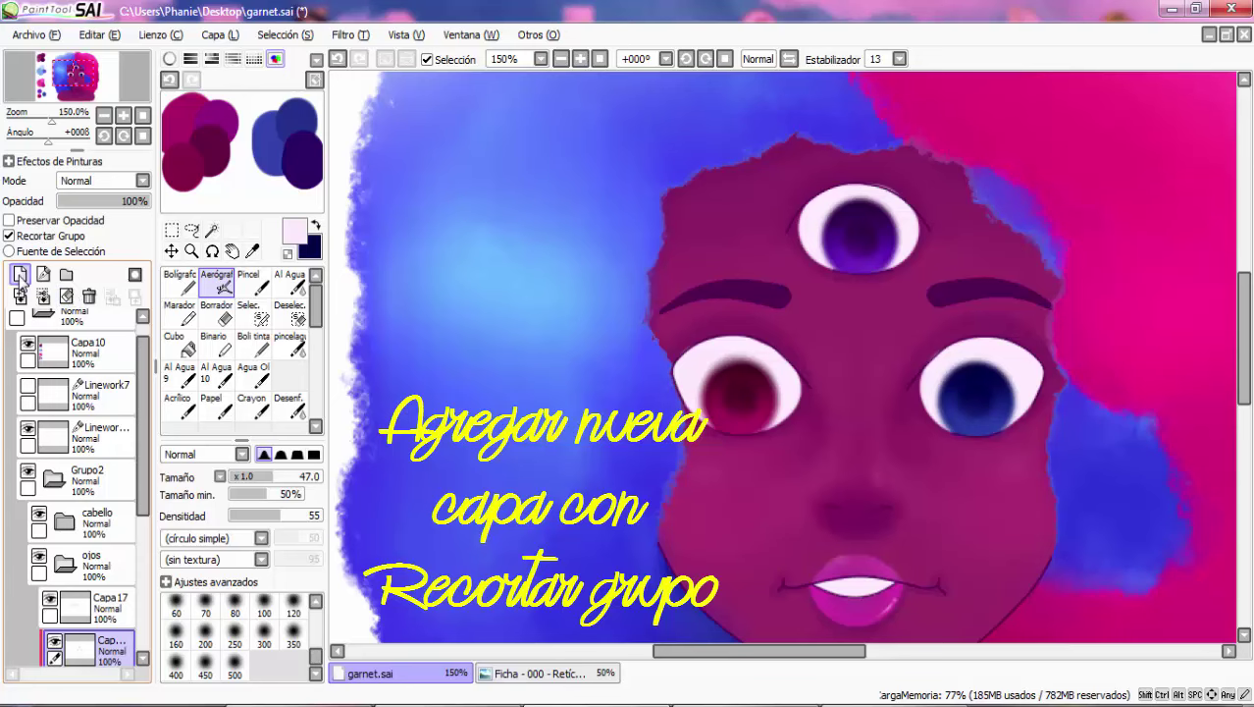
Paint an oval highlight on the red eye's pupil with the hard-edged Bolígrafo at size 6
left_click(179, 282)
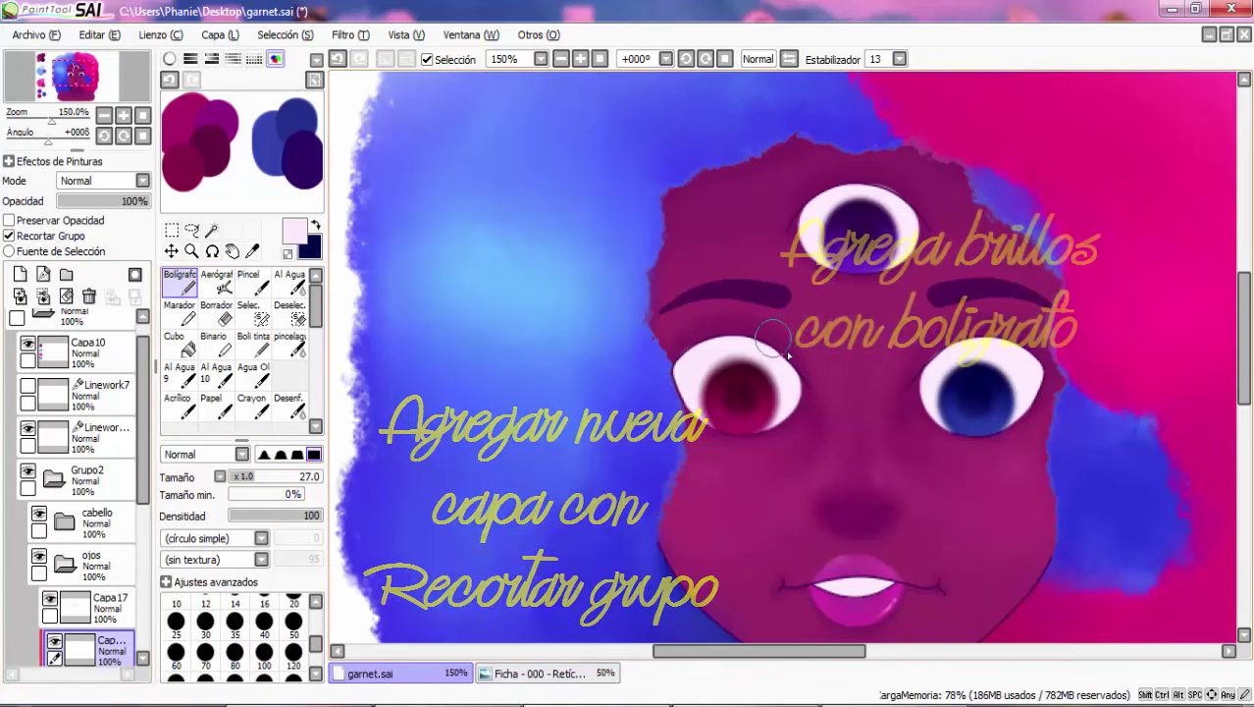
scroll(700, 392, "up", 4)
left_click_drag(251, 475, 241, 484)
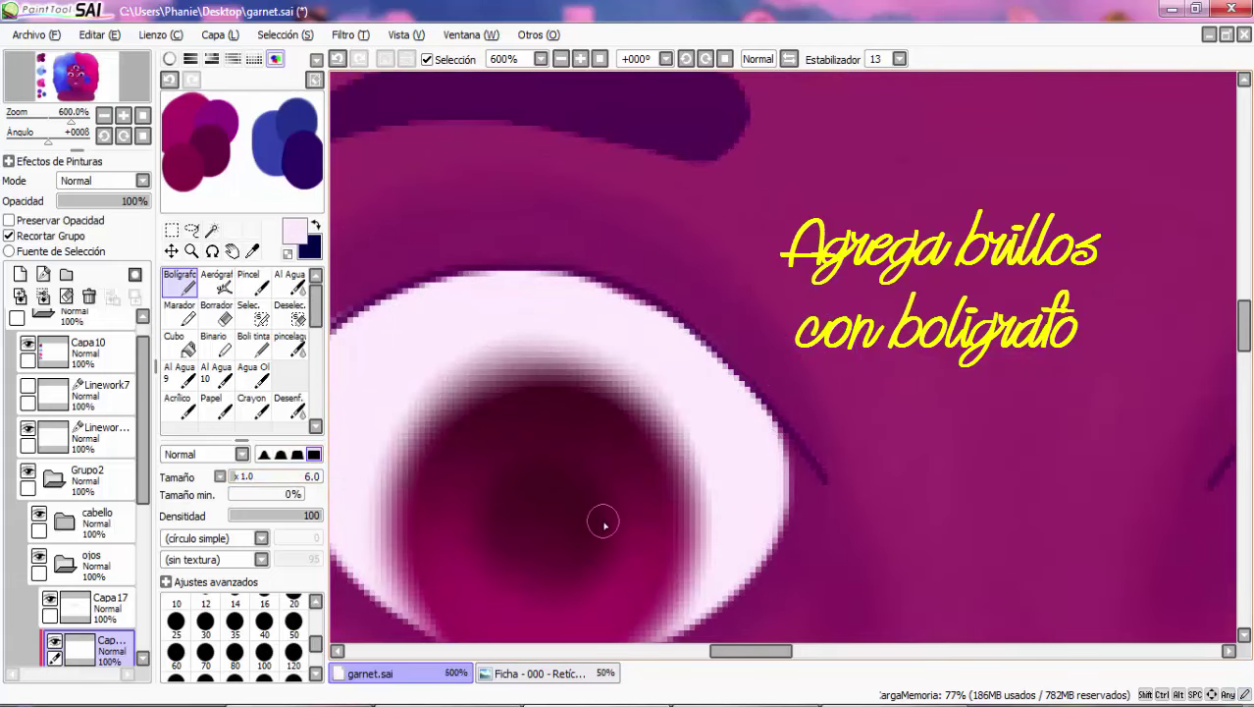
scroll(603, 524, "up", 2)
mouse_move(600, 478)
left_mouse_down()
mouse_move(580, 452)
mouse_move(633, 477)
mouse_move(628, 492)
mouse_move(594, 466)
left_mouse_up()
scroll(611, 383, "down", 5)
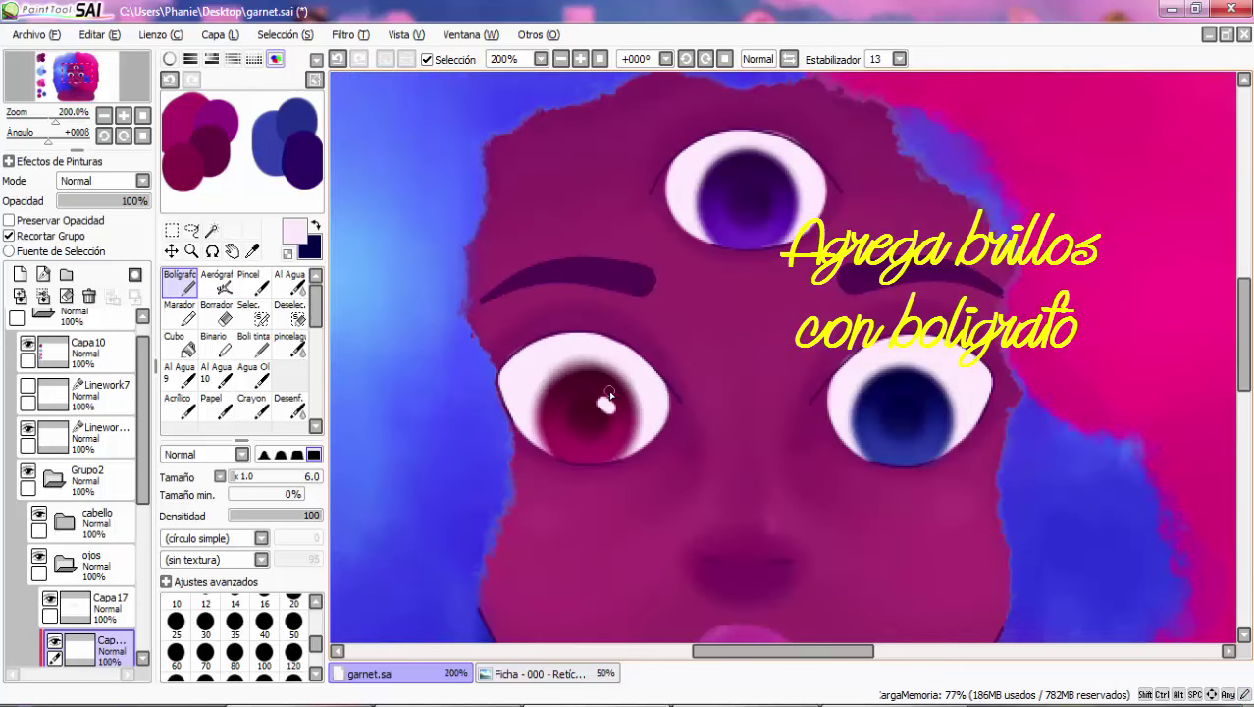
scroll(596, 396, "up", 2)
scroll(609, 416, "up", 1)
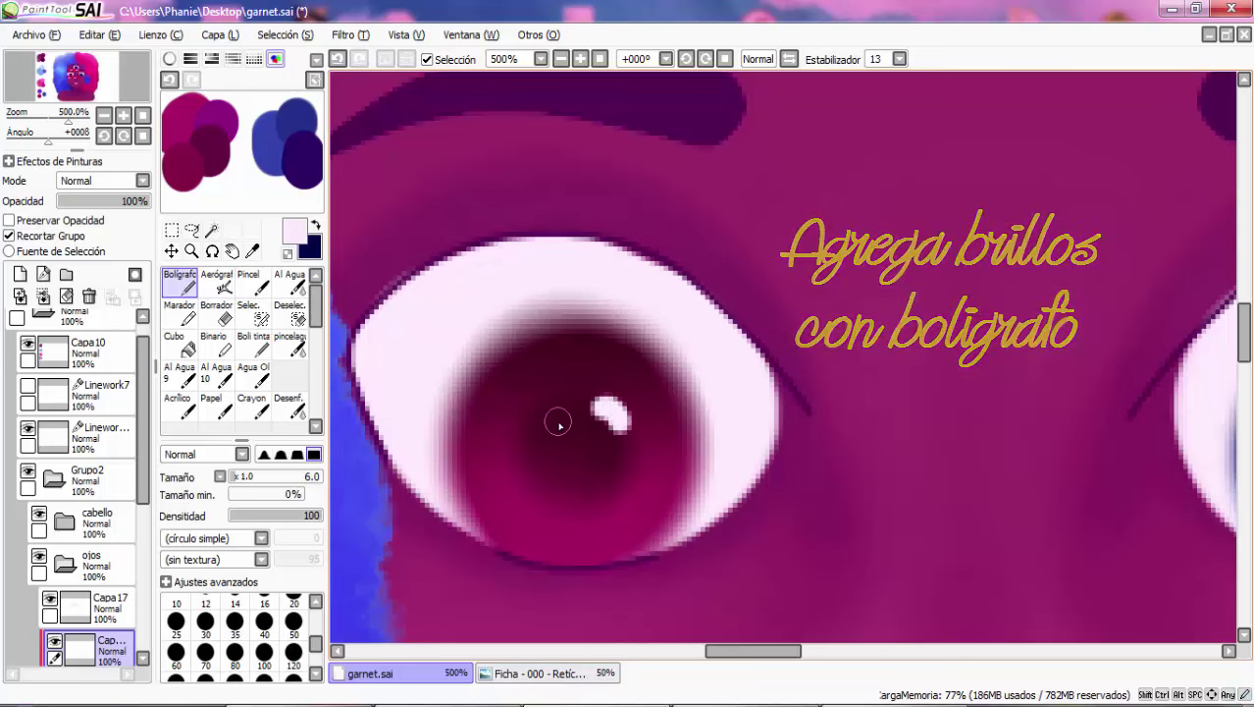
Add a small highlight dot beside the oval one on the red eye's pupil using a smaller Bolígrafo size
scroll(616, 414, "down", 2)
scroll(620, 376, "up", 3)
scroll(617, 373, "down", 1)
scroll(225, 616, "up", 3)
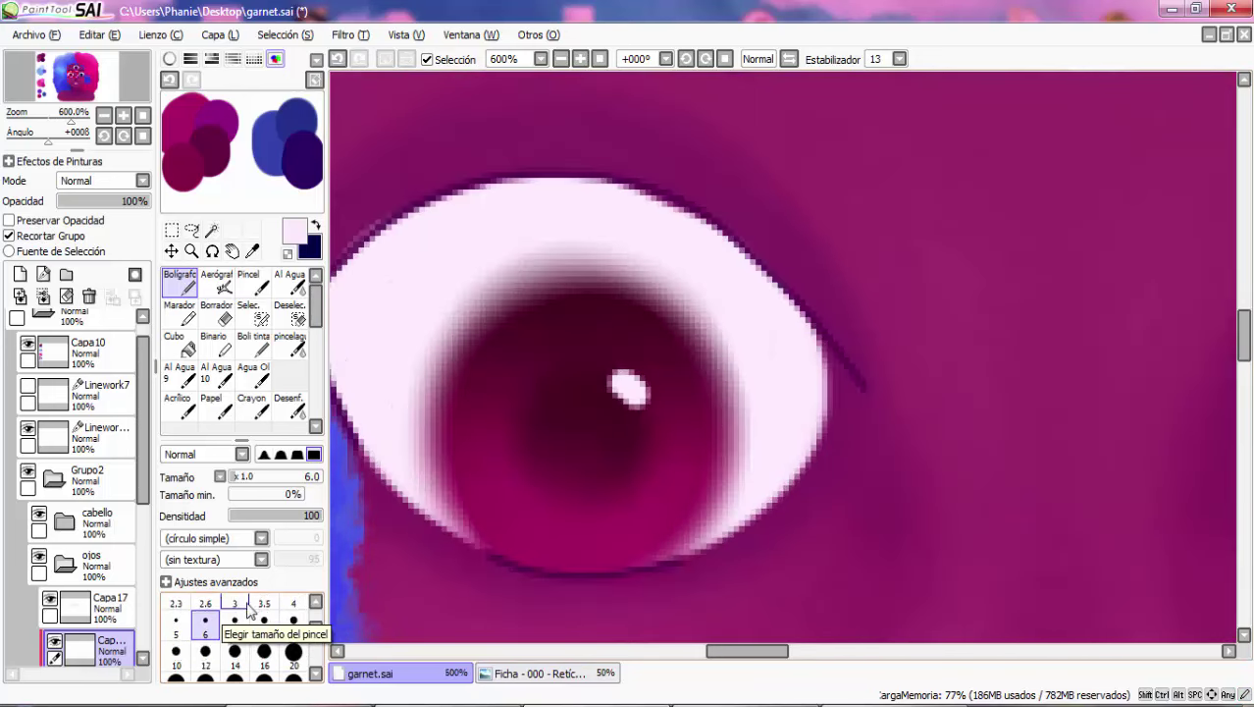
left_click(294, 603)
scroll(598, 376, "up", 4)
left_click(555, 372)
scroll(687, 272, "down", 4)
scroll(339, 341, "down", 2)
Copy the red eye's two highlights and place the pasted copy on the blue eye's pupil
left_click(172, 229)
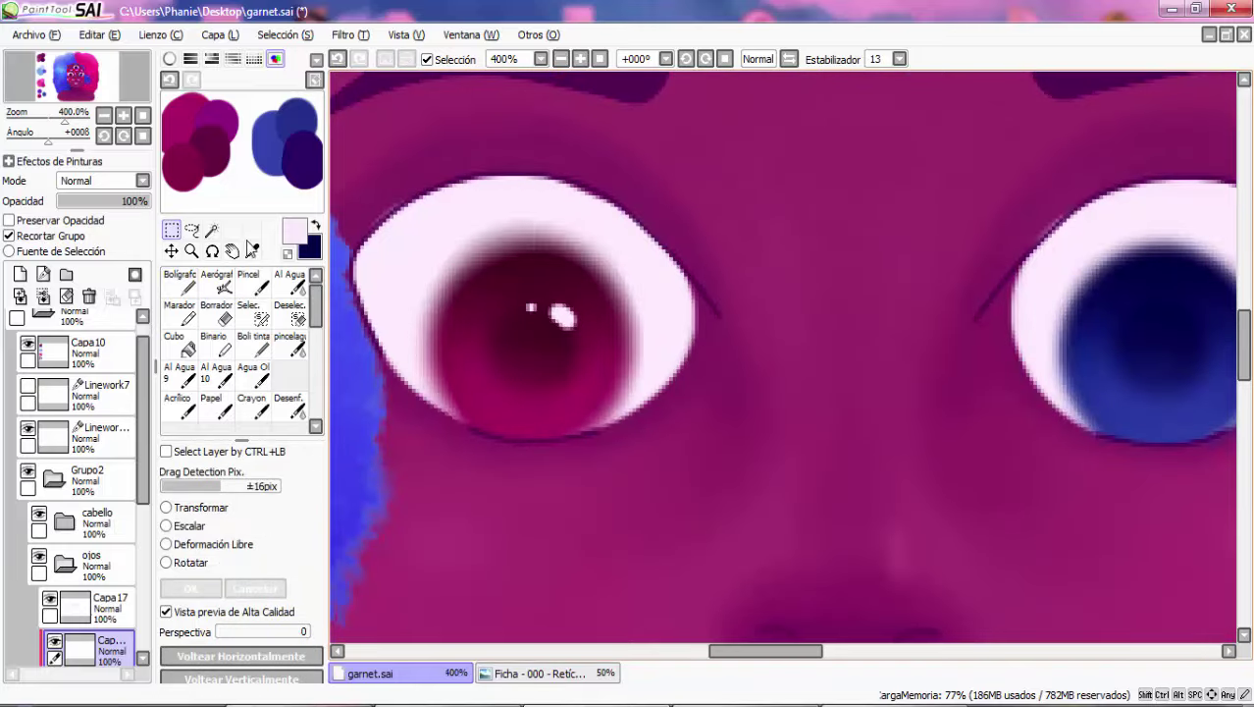
left_click_drag(467, 246, 619, 426)
key("ctrl+c")
key("ctrl+v")
left_click_drag(517, 328, 1148, 323)
scroll(867, 341, "down", 3)
key("ctrl+d")
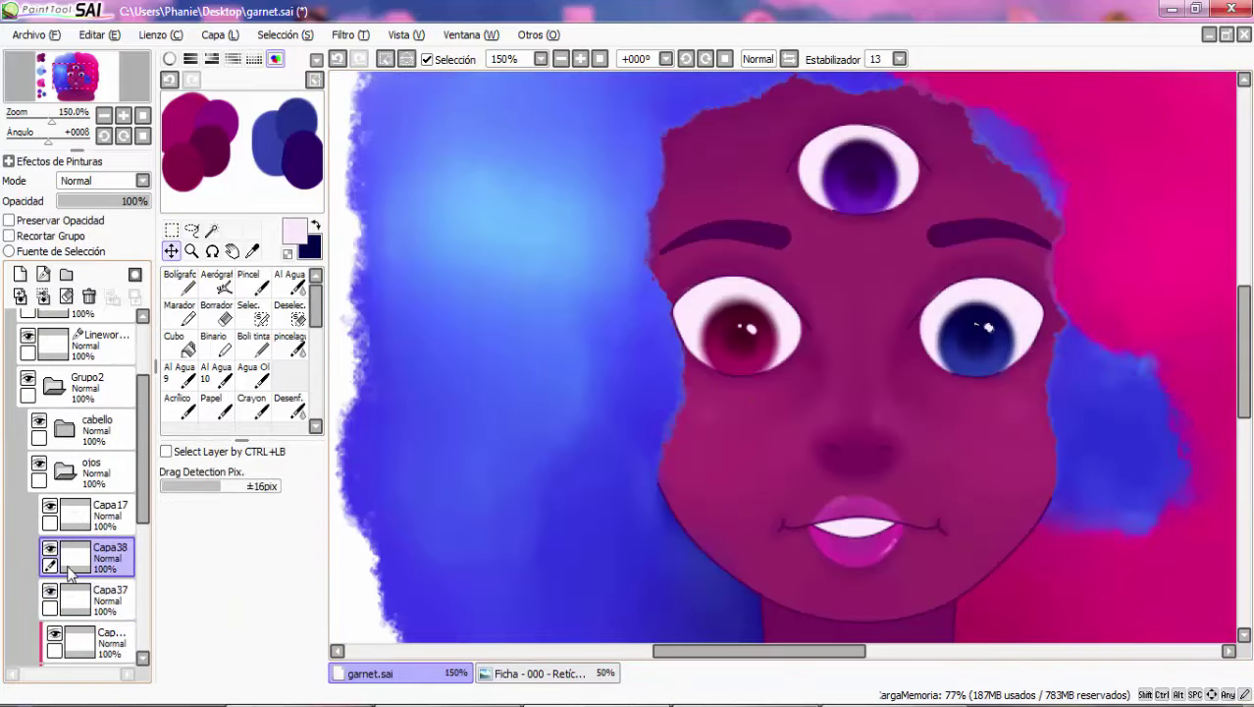
Paste another copy of the two highlights and place it on the purple forehead eye's pupil
scroll(864, 335, "up", 2)
left_click_drag(571, 370, 812, 156)
key("ctrl+c")
key("ctrl+v")
scroll(812, 156, "up", 1)
left_click_drag(812, 156, 673, 451)
scroll(672, 451, "down", 2)
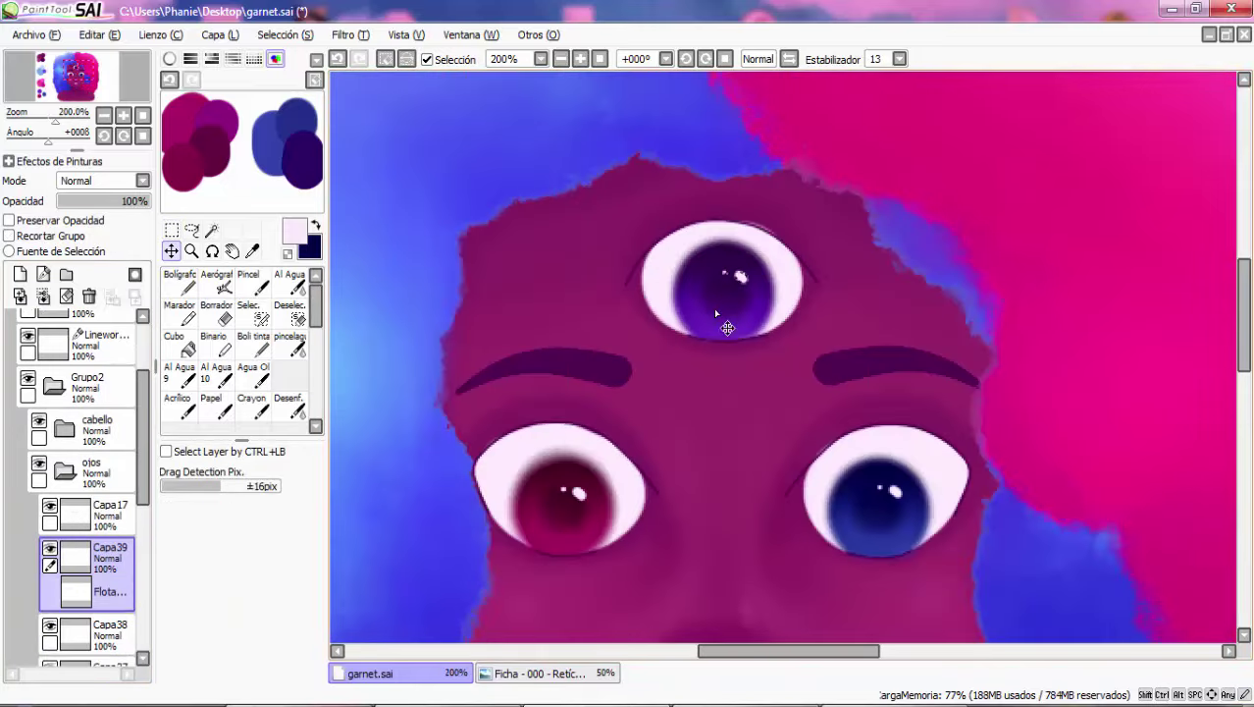
key("Return")
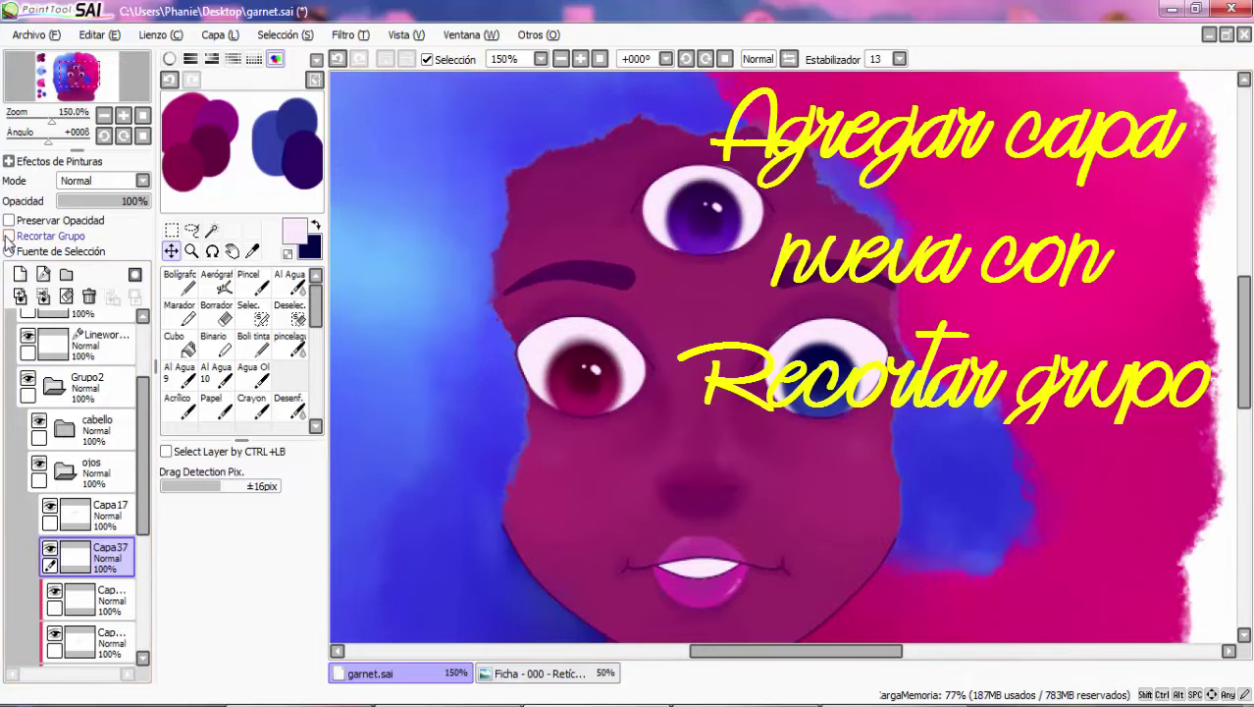
Clip the new layer in the ojos folder with Recortar Grupo and choose a pale yellow colour
left_click(254, 60)
left_click(170, 60)
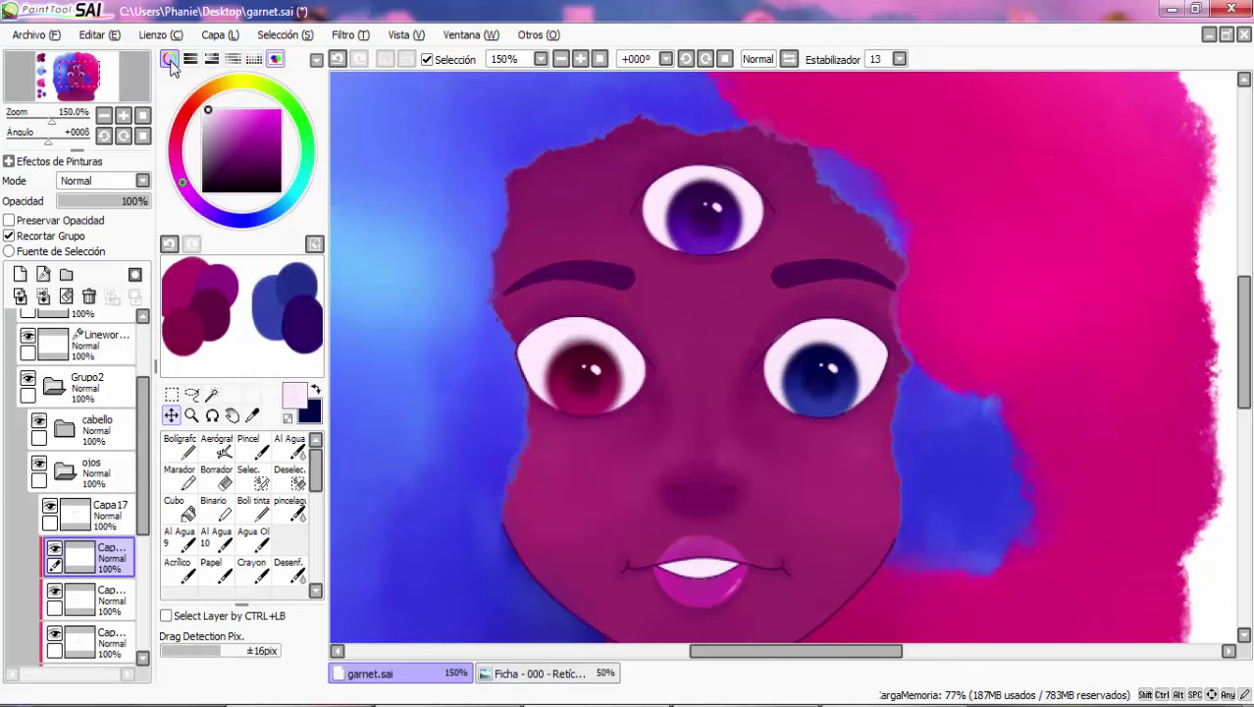
left_click(242, 86)
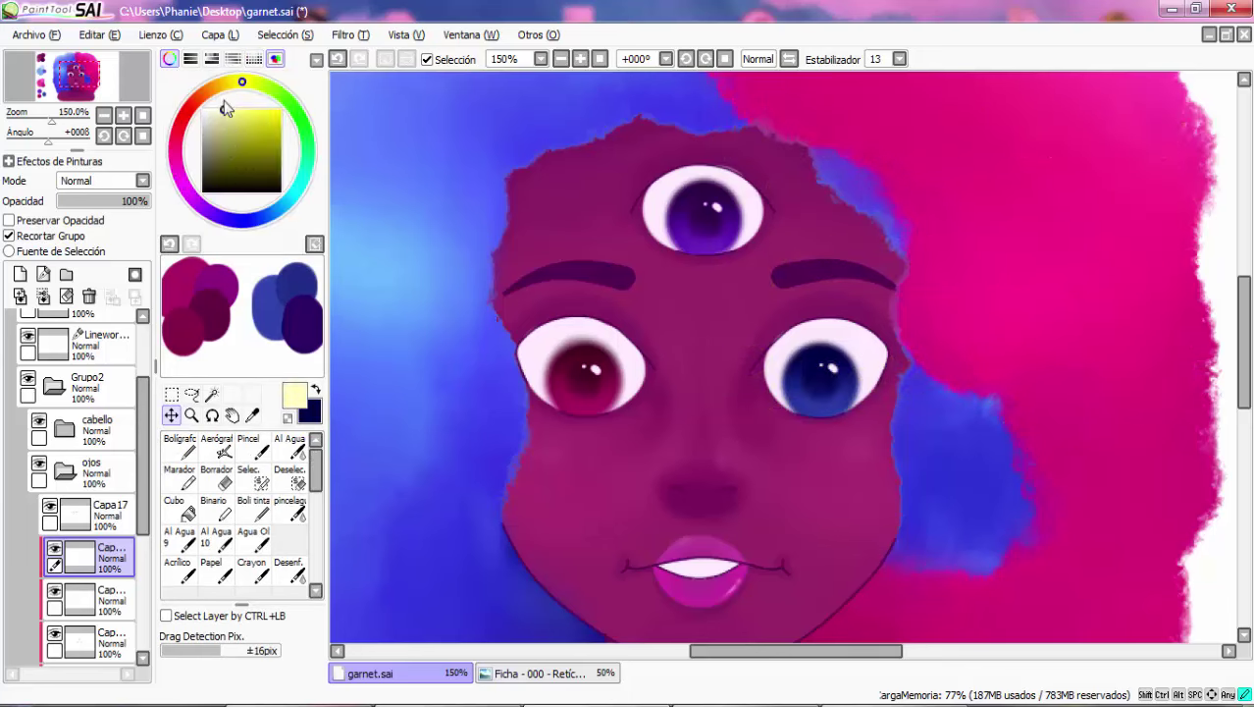
Airbrush a pale yellow glow over the lower part of the red iris with the Aerógrafo at size 47, density 55
left_click(217, 447)
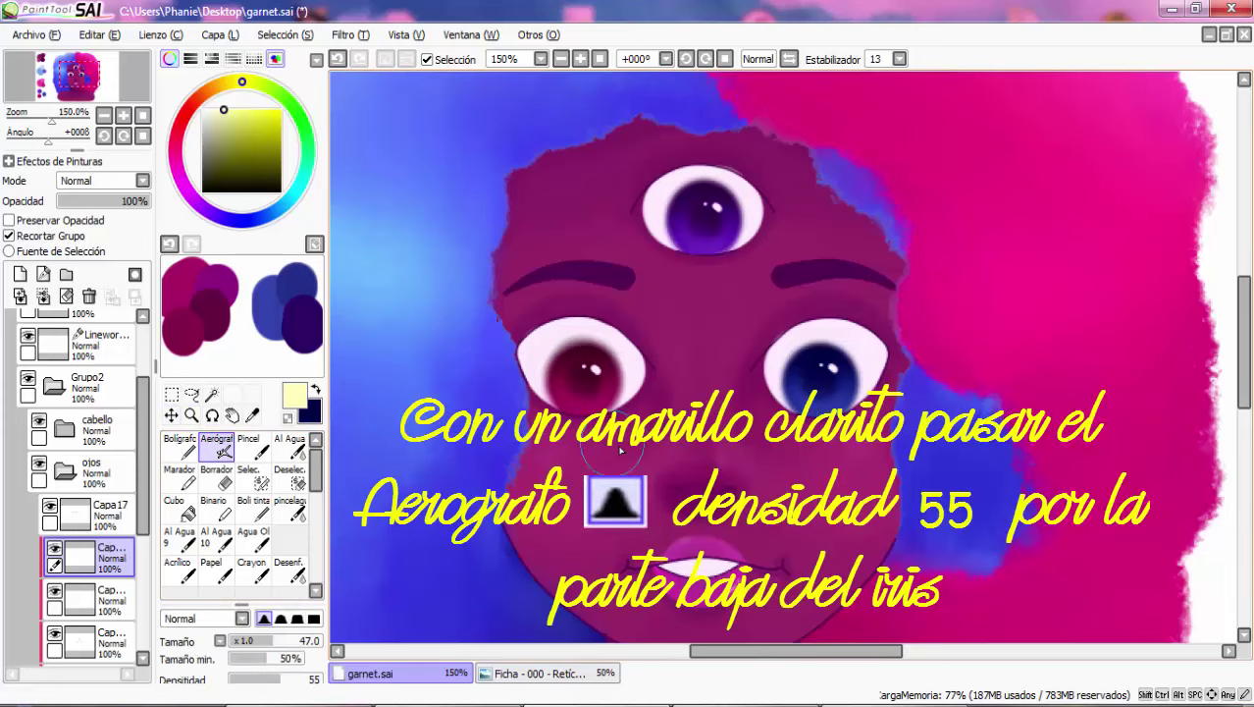
scroll(621, 449, "up", 1)
mouse_move(560, 407)
left_mouse_down()
mouse_move(599, 413)
mouse_move(622, 396)
mouse_move(556, 394)
mouse_move(595, 413)
left_mouse_up()
scroll(555, 398, "up", 1)
key("ctrl+z")
key("ctrl+z")
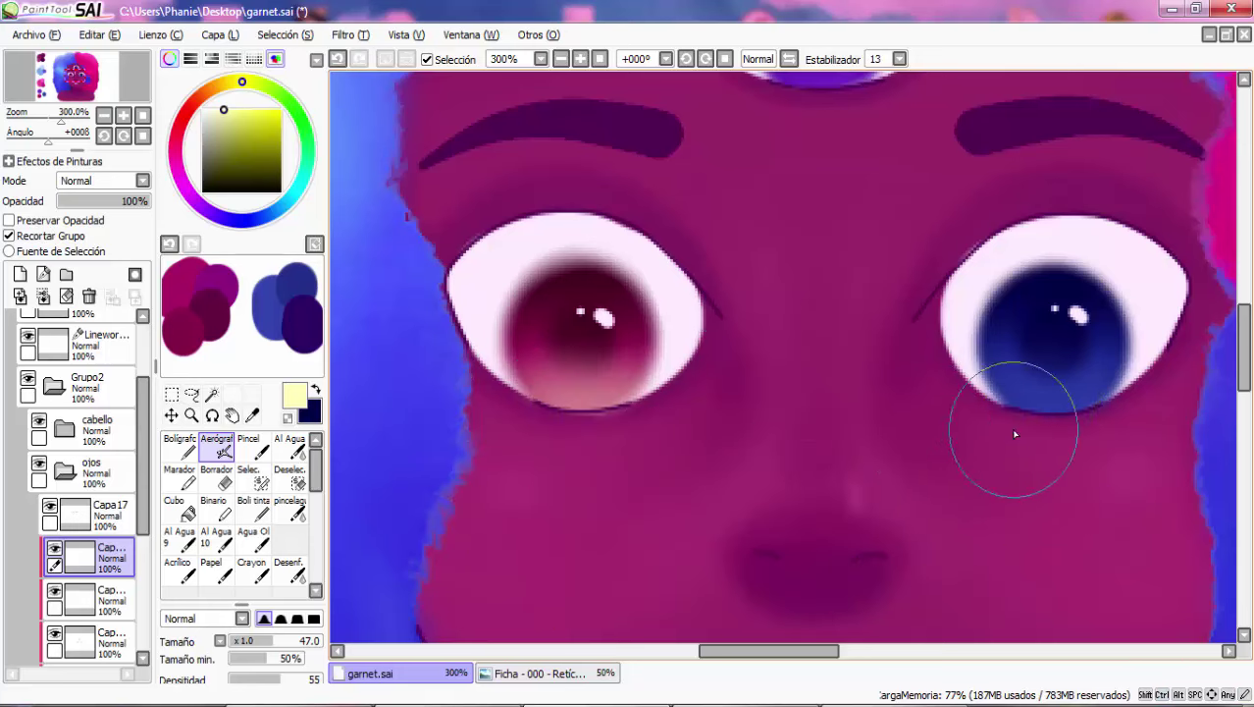
Airbrush the same pale yellow glow over the lower part of the blue and purple irises
left_click_drag(1011, 428, 1066, 414)
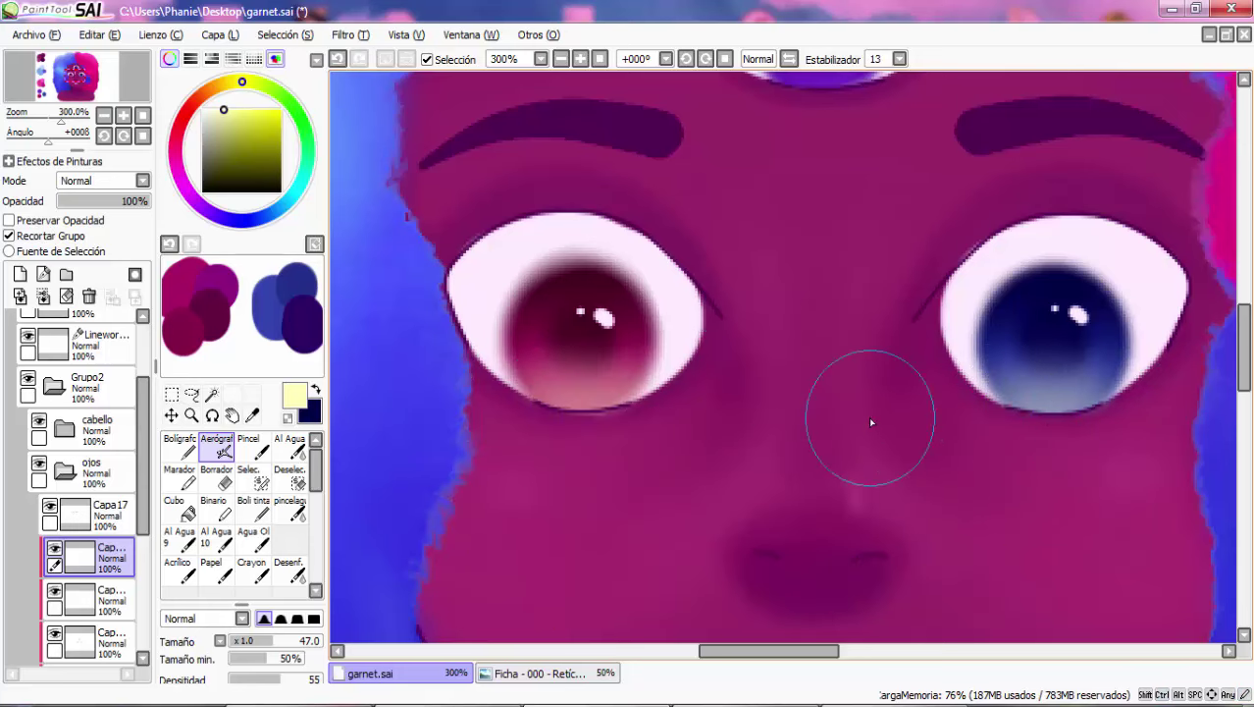
scroll(868, 416, "down", 2)
mouse_move(857, 281)
left_mouse_down()
mouse_move(834, 231)
mouse_move(824, 250)
mouse_move(876, 257)
mouse_move(806, 255)
mouse_move(863, 261)
left_mouse_up()
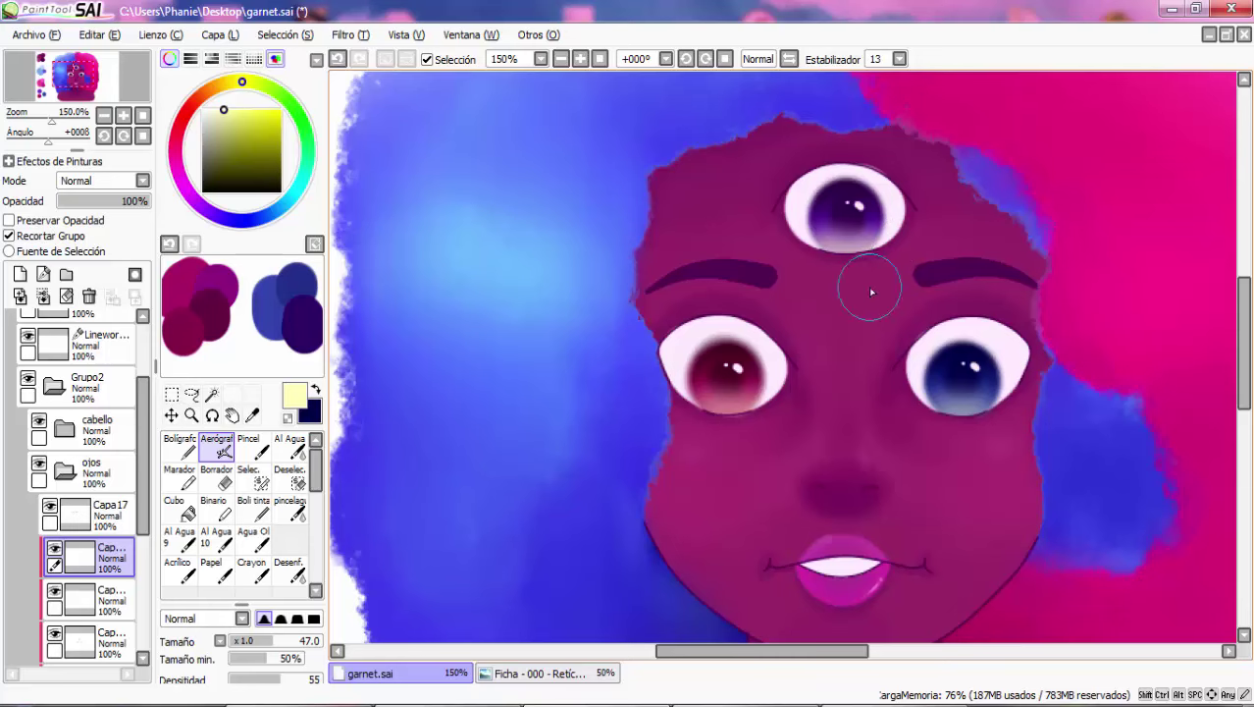
Adjust the glow layer with the Matiz y Saturación filter: Matiz -1, Saturación +21, Luminiscencia -1
scroll(786, 427, "down", 2)
scroll(818, 222, "up", 1)
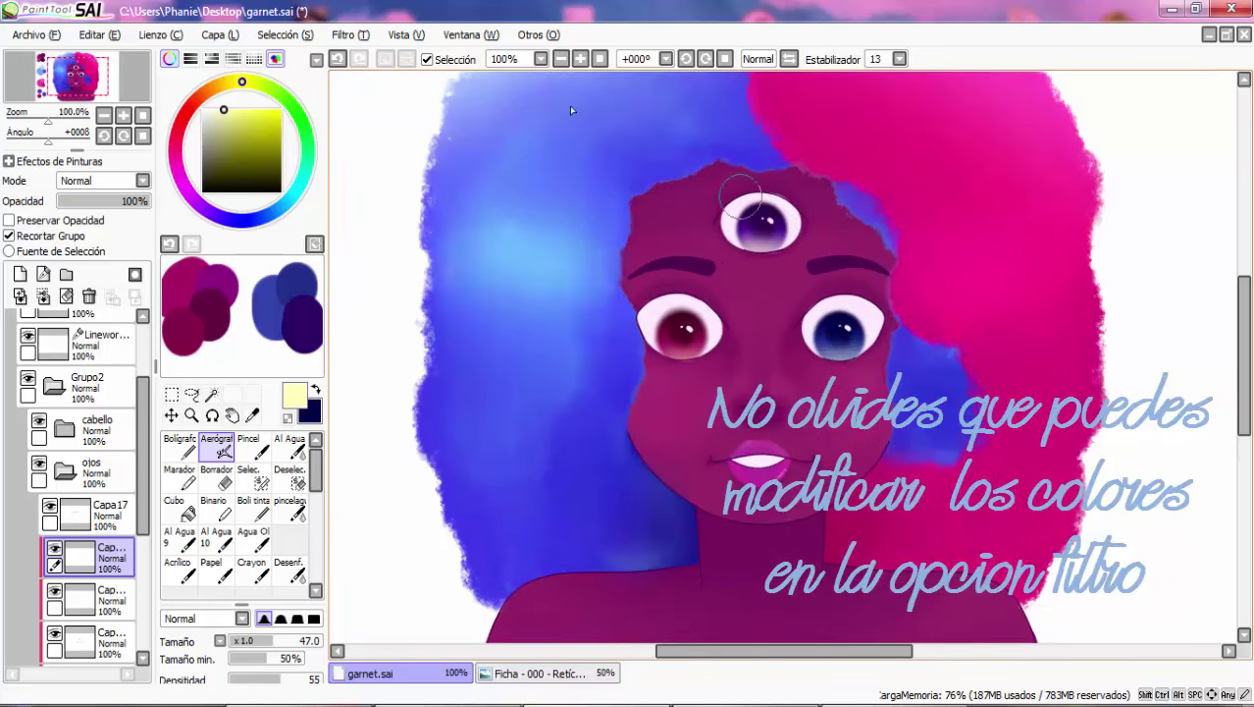
left_click(349, 34)
left_click(354, 71)
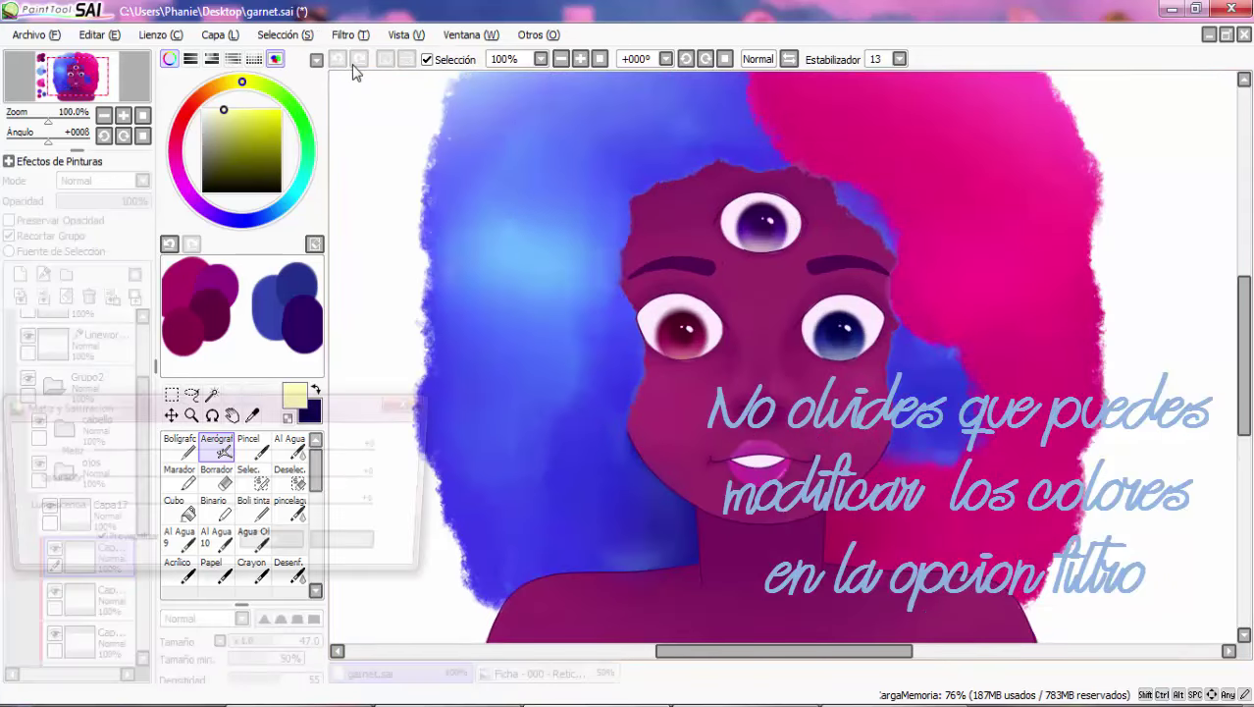
left_click_drag(218, 459, 267, 491)
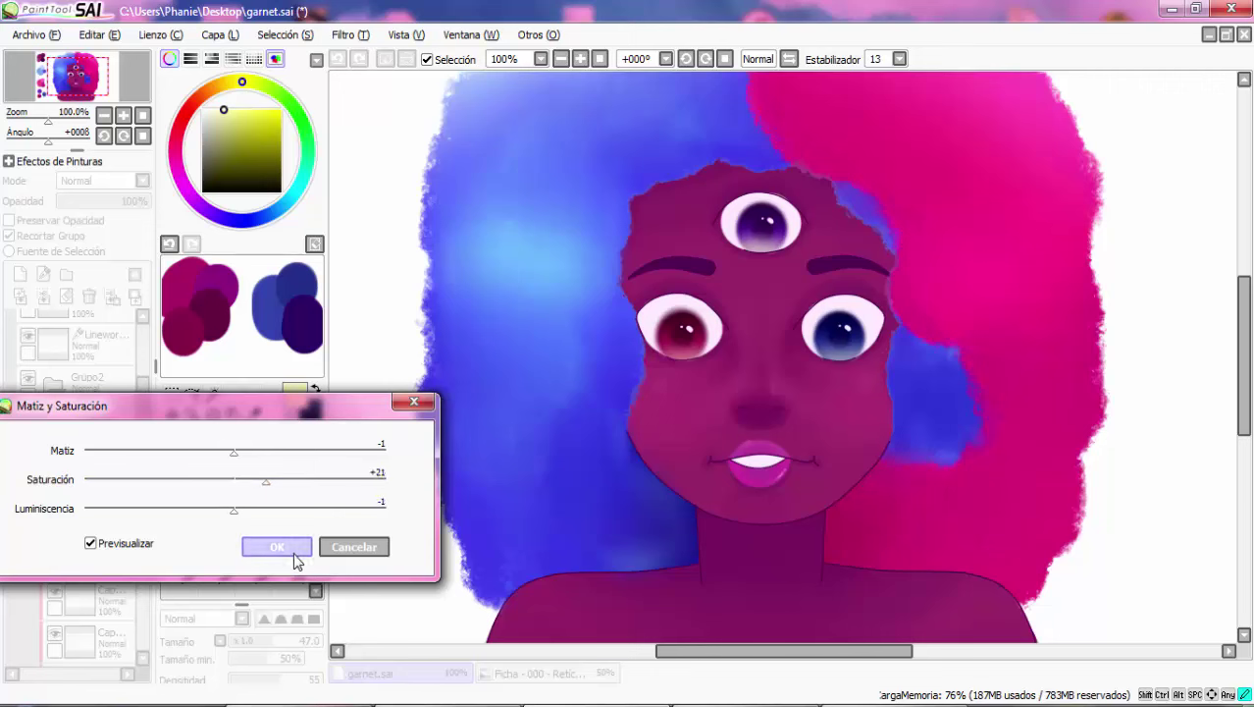
left_click(289, 551)
Add a new layer with Recortar Grupo and set its blending mode to Luminosidad
scroll(665, 312, "down", 1)
scroll(736, 300, "up", 2)
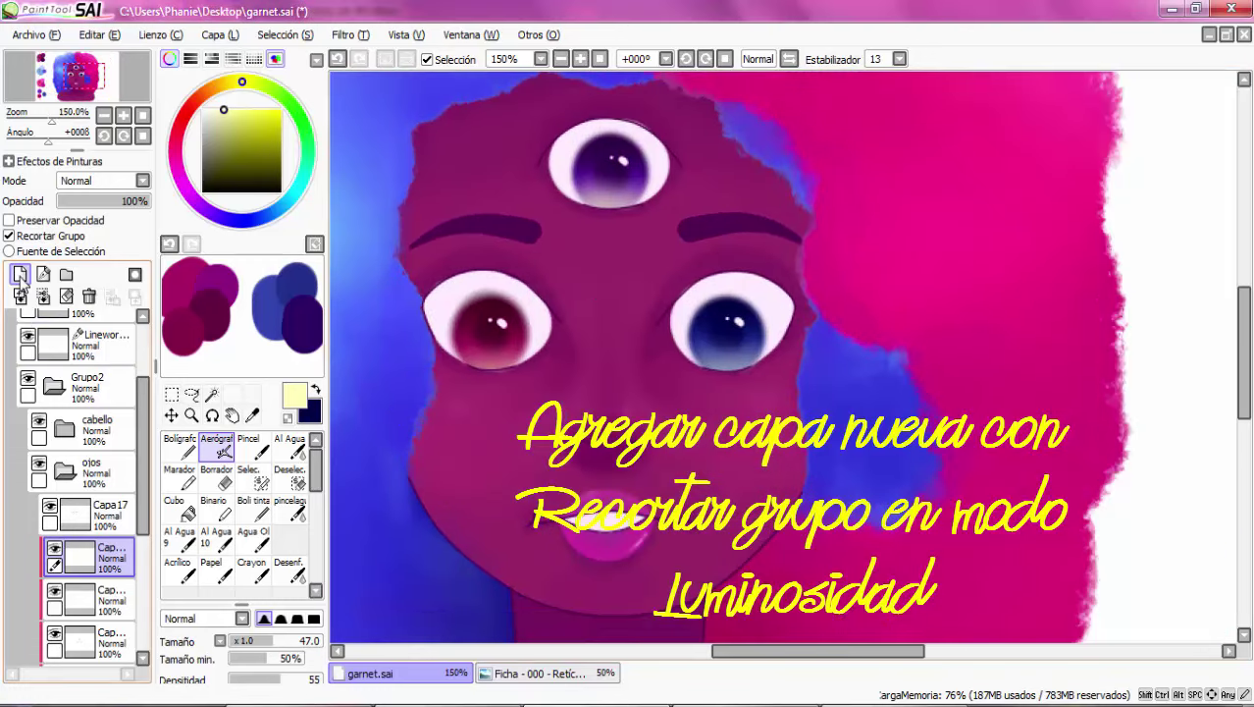
left_click(144, 180)
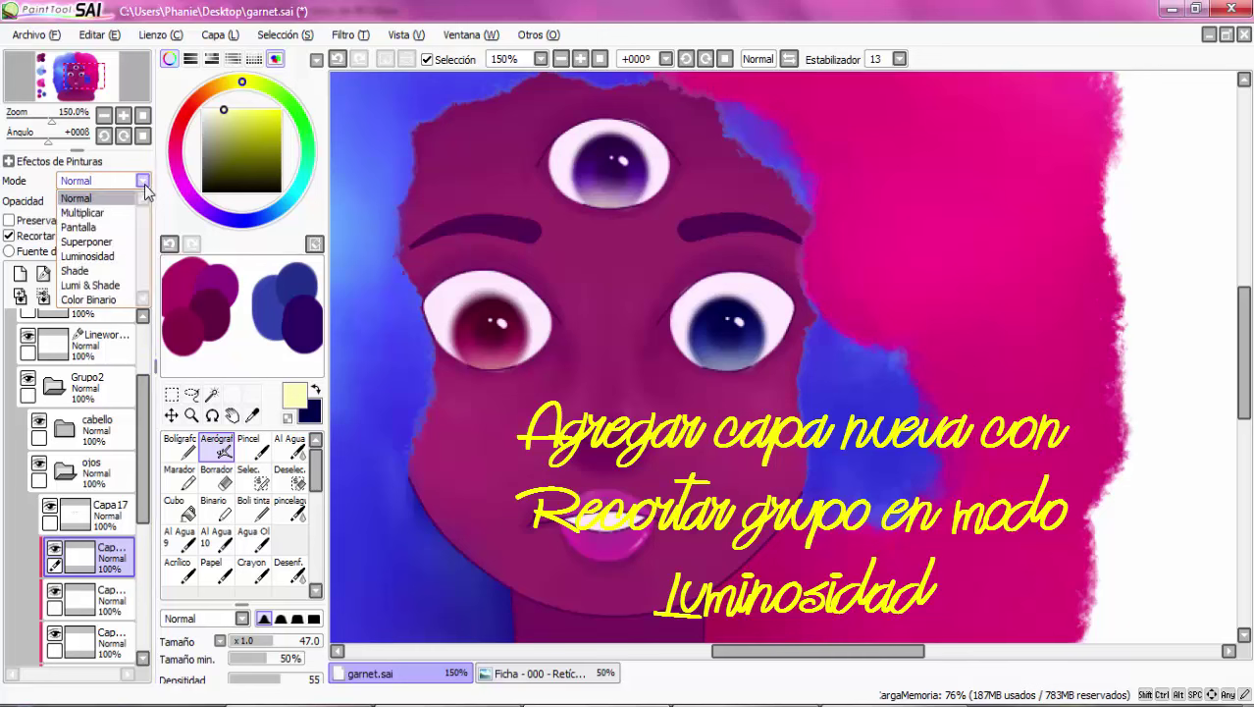
left_click(88, 257)
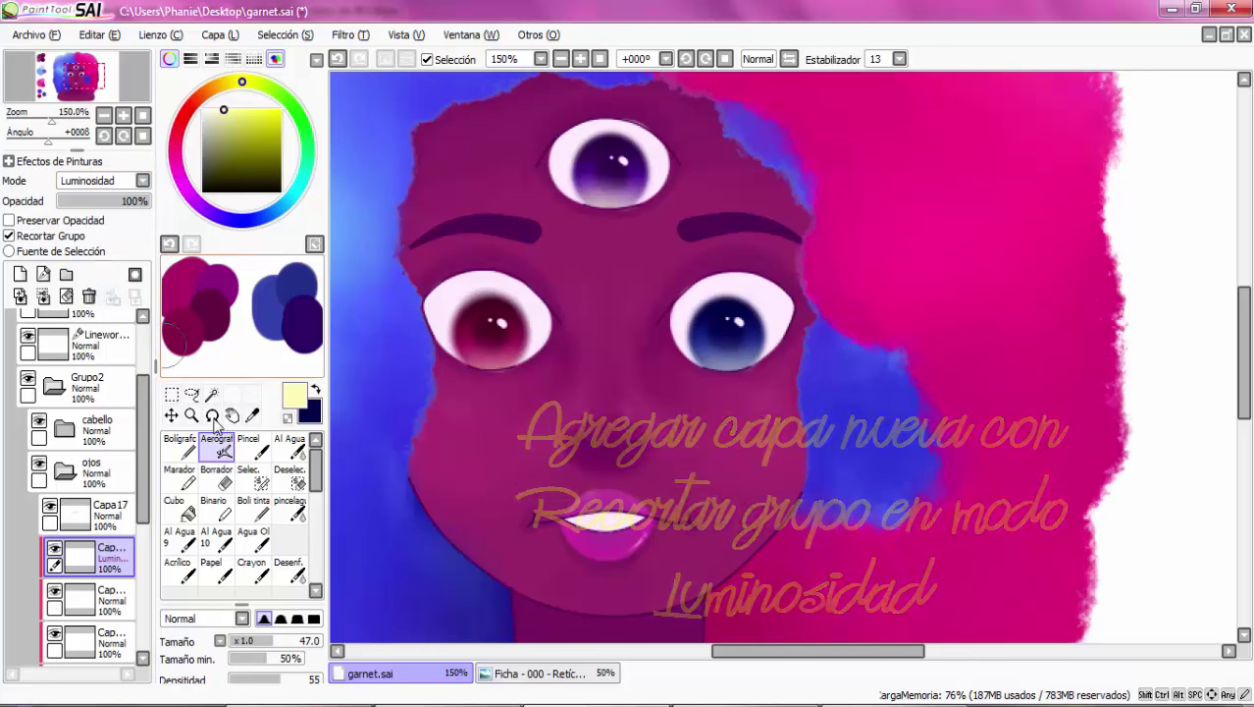
Dot the lower part of the red iris with the soft-edged Bolígrafo: size 7 in the centre and size 4 on either side
left_click(188, 449)
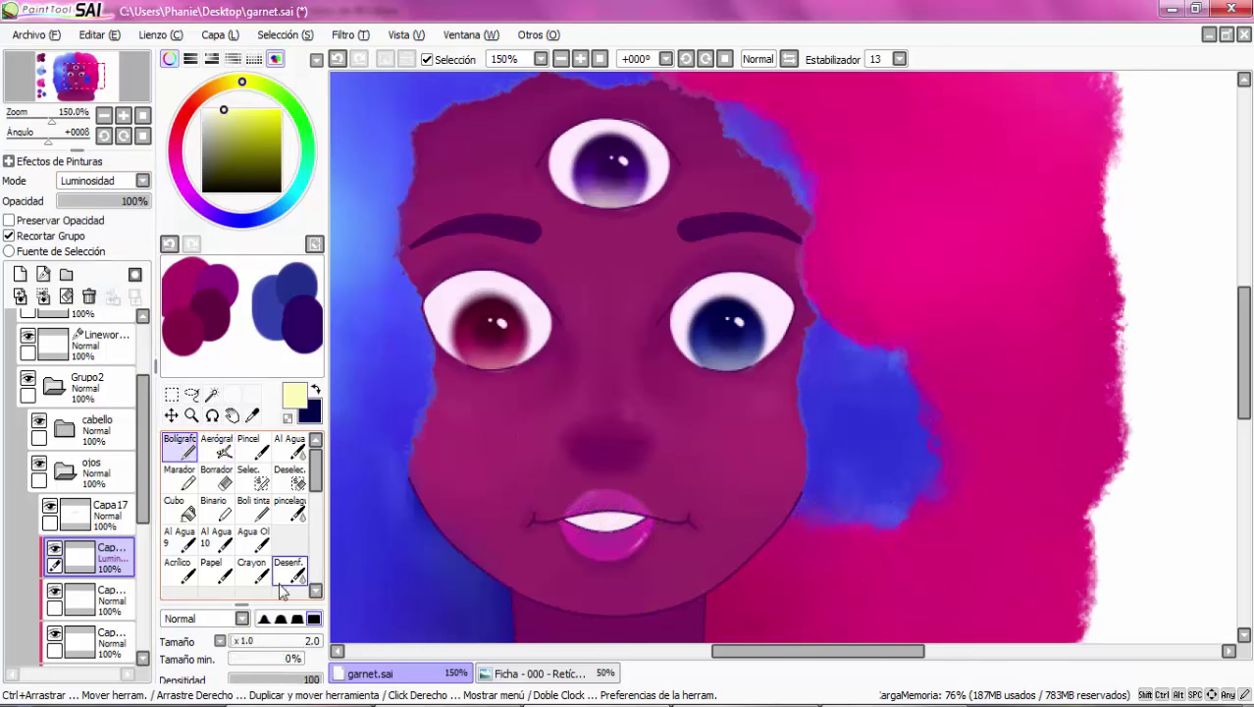
scroll(565, 422, "up", 4)
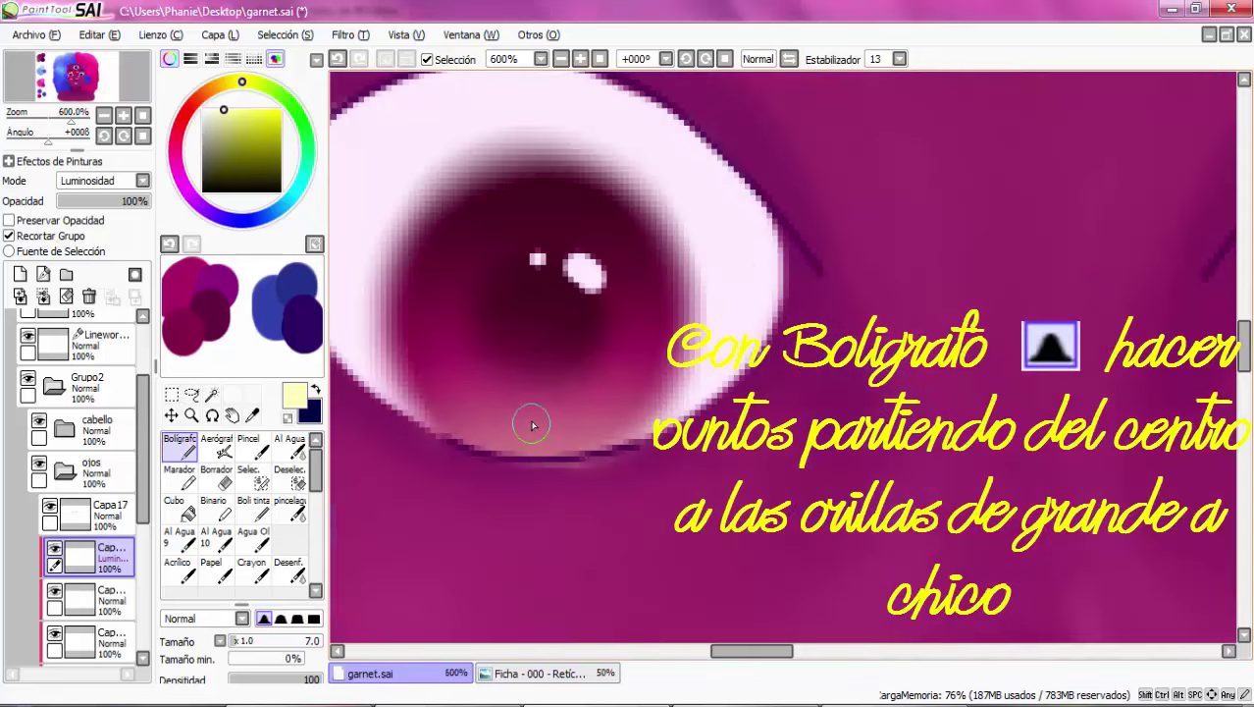
left_click(534, 424)
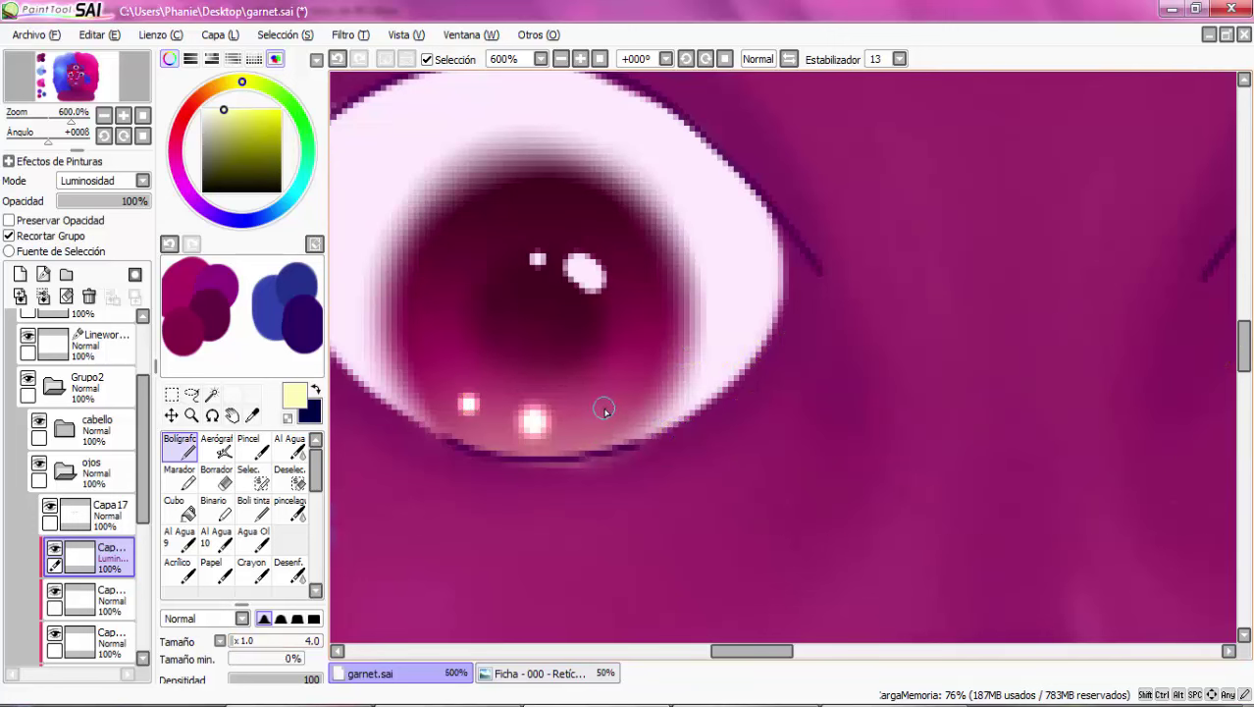
scroll(666, 418, "down", 1)
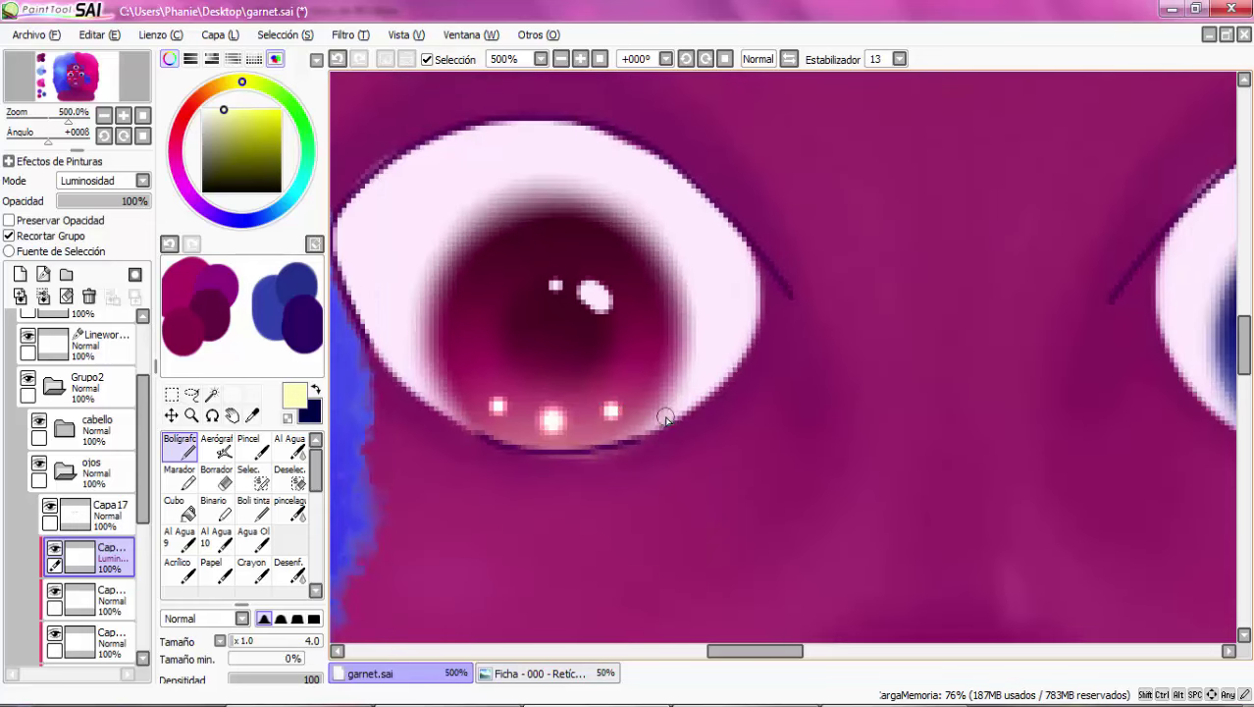
scroll(520, 366, "down", 5)
scroll(520, 366, "up", 6)
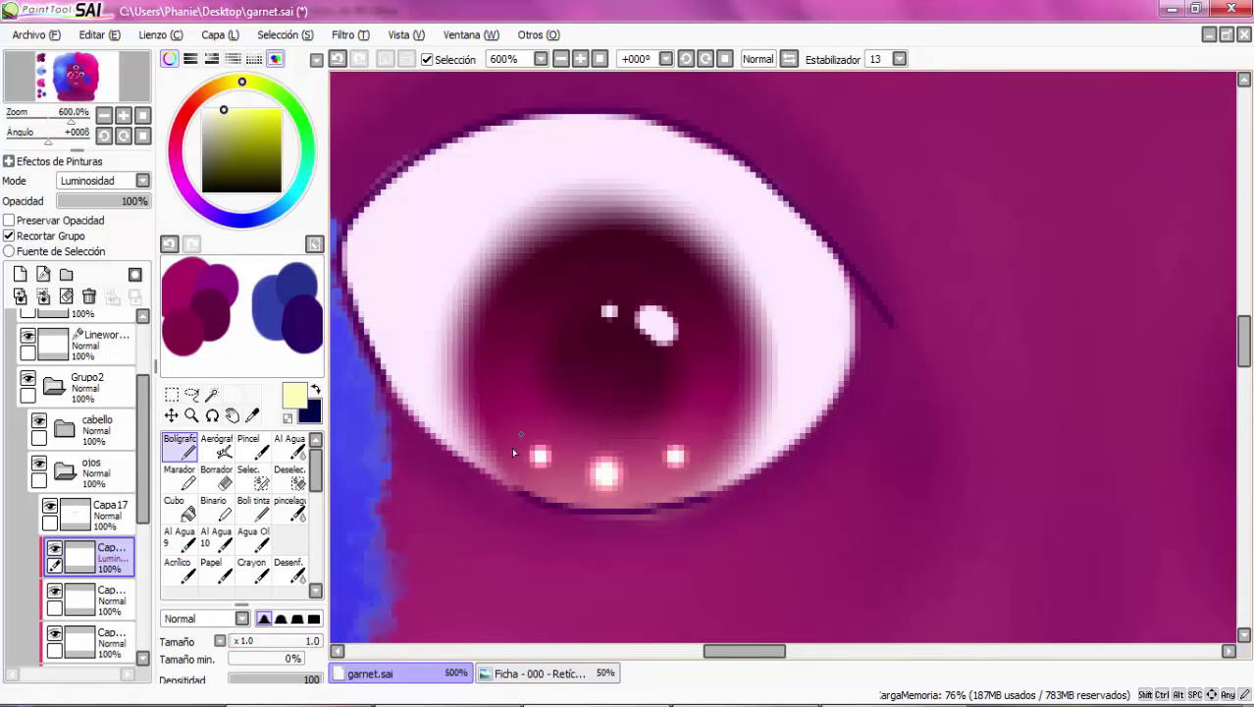
Add a size 2.3 dot beyond each end of the row of dots on the red iris
left_click(169, 59)
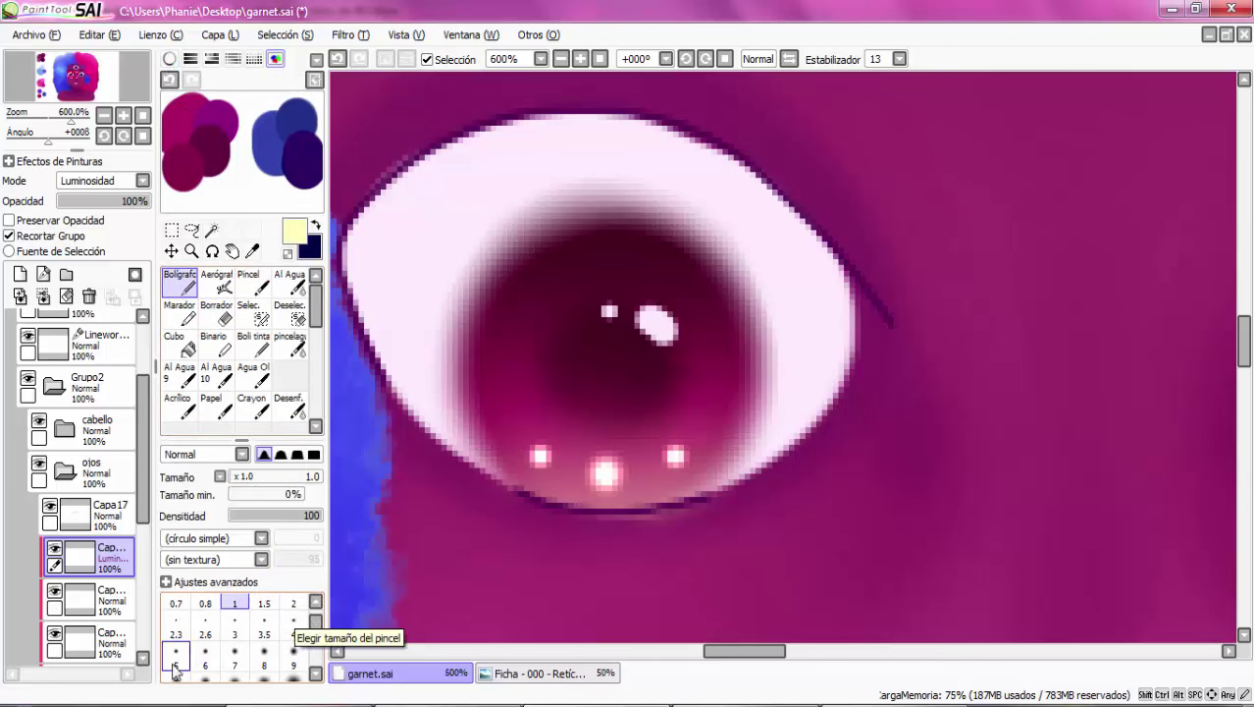
left_click(175, 633)
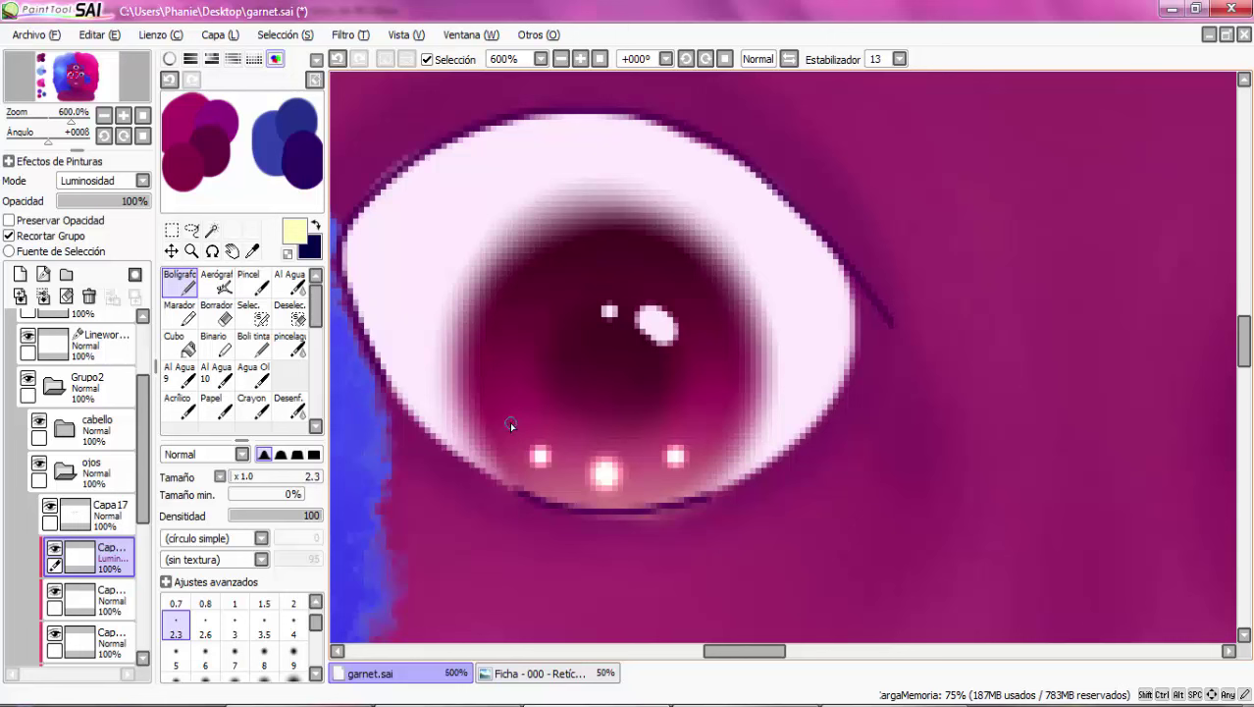
left_click(508, 420)
left_click(702, 417)
scroll(538, 358, "down", 2)
scroll(538, 358, "up", 4)
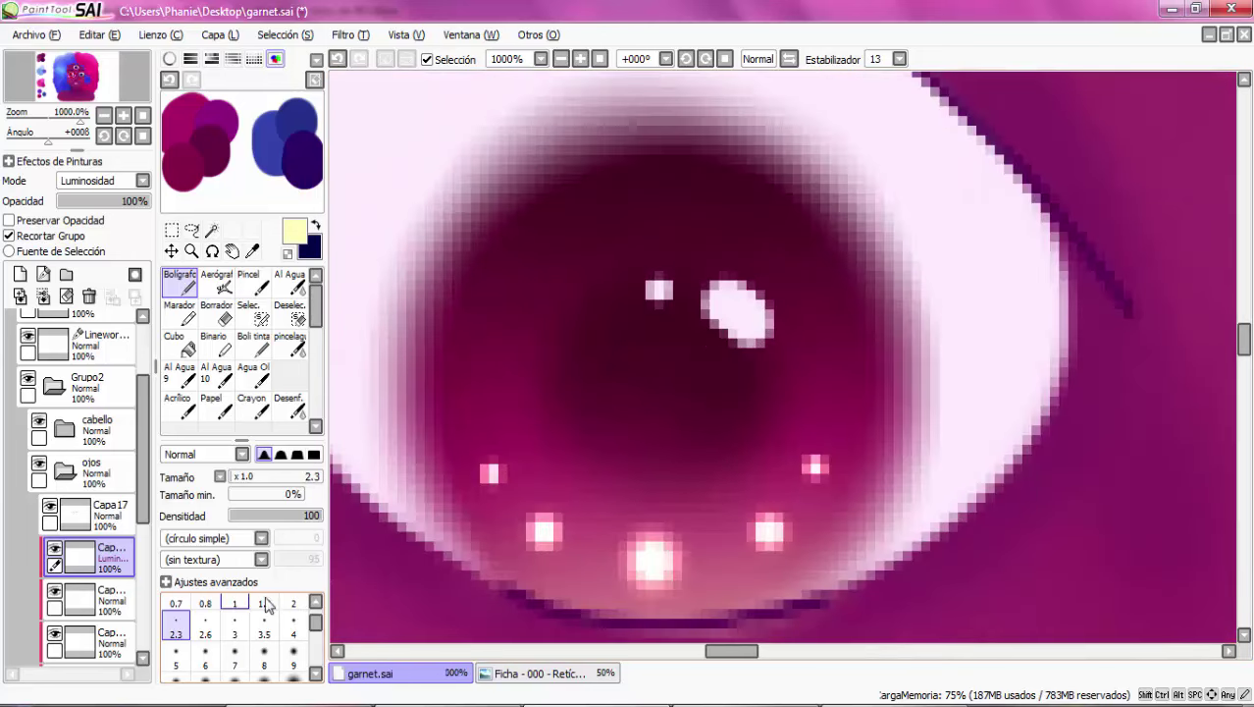
Finish the arc on the red iris with a size 1.5 dot at each end
left_click(264, 602)
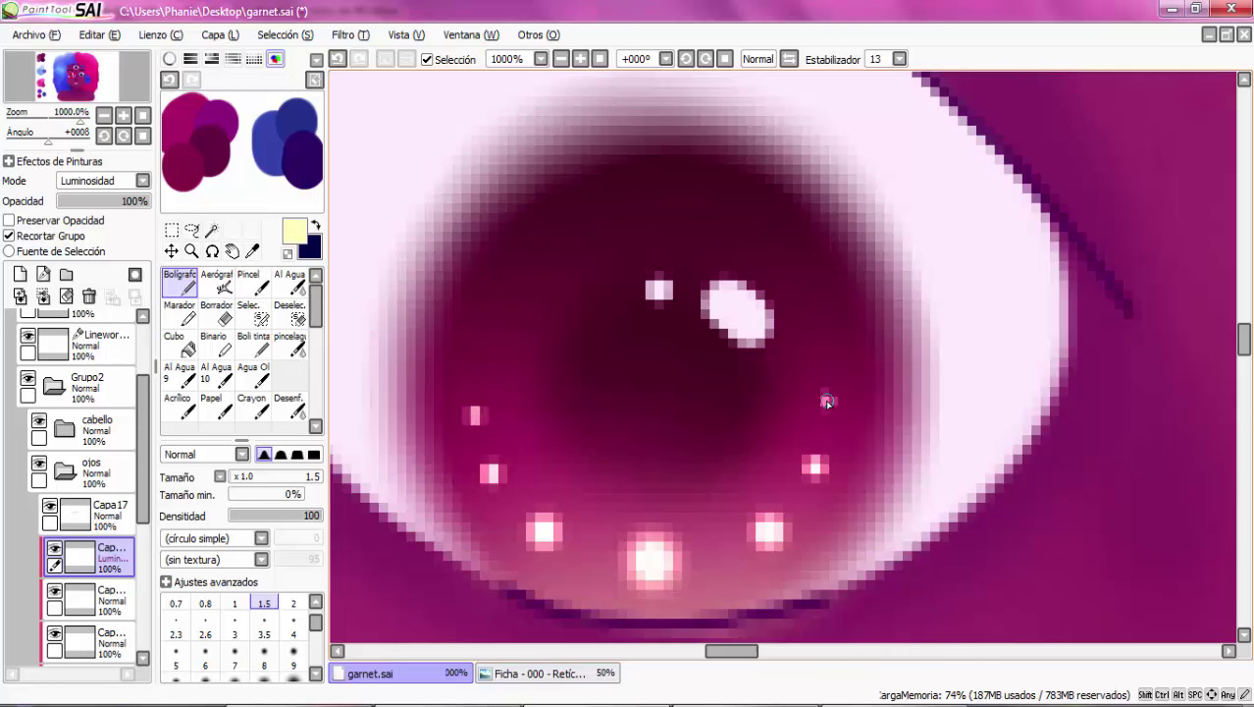
scroll(630, 351, "down", 6)
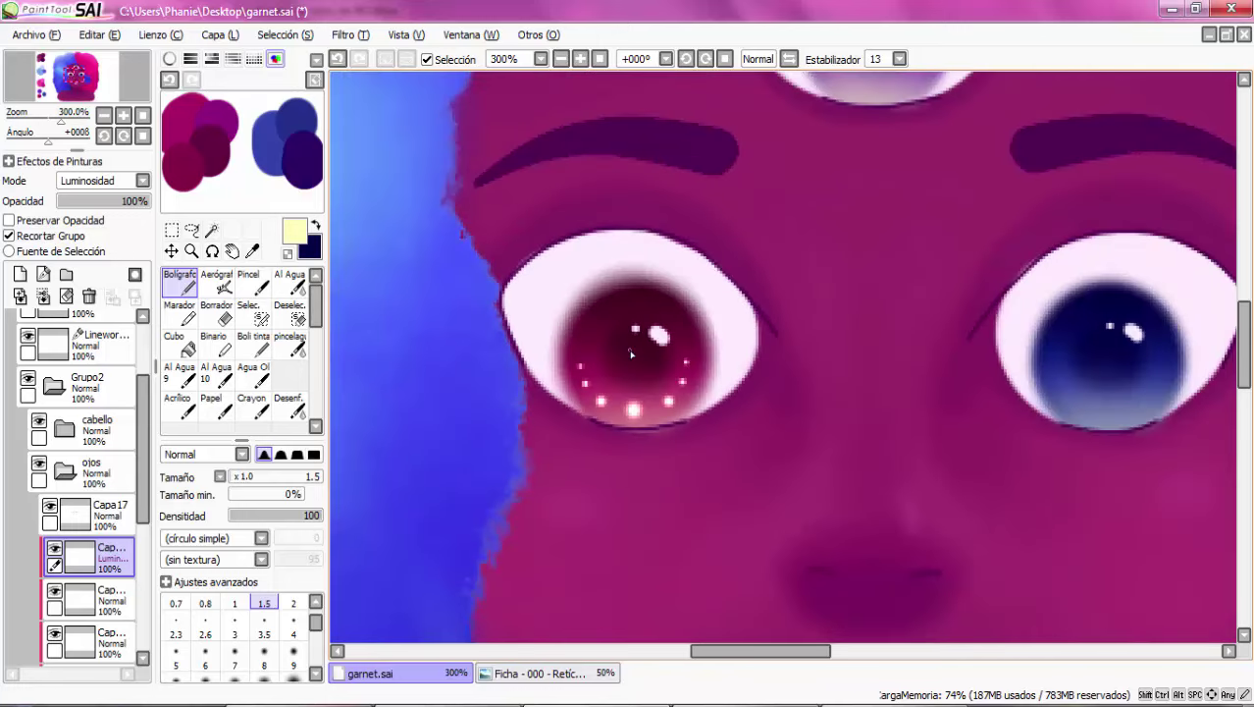
scroll(664, 367, "up", 5)
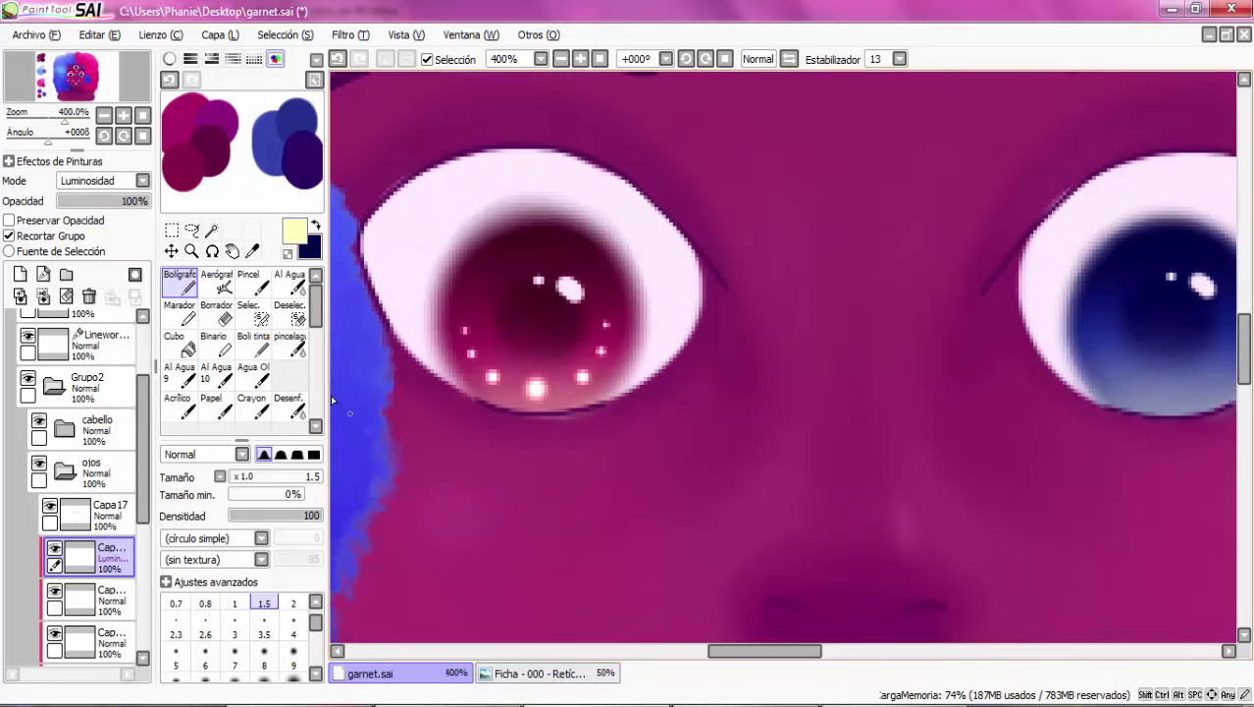
Soften the luminous dots on the red iris with the Desenfocar brush at size 10
left_click(291, 282)
mouse_move(493, 327)
left_mouse_down()
mouse_move(465, 316)
mouse_move(462, 330)
left_mouse_up()
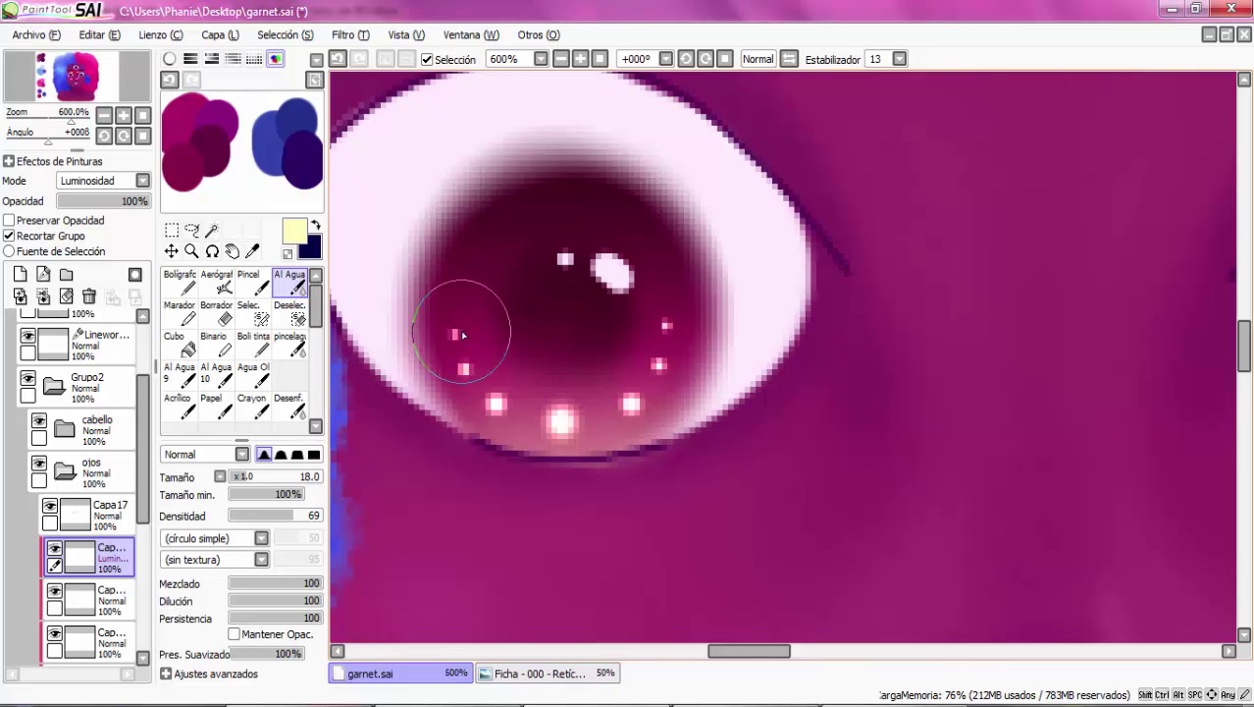
left_click(290, 404)
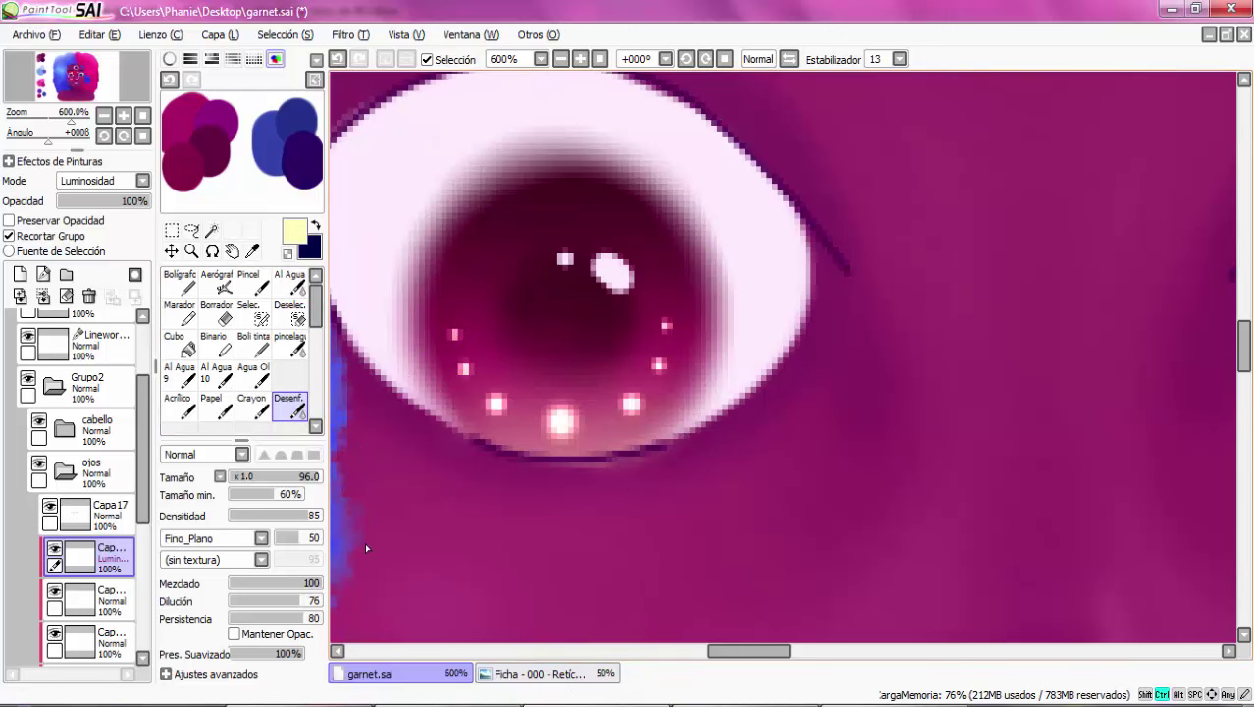
left_click_drag(254, 479, 240, 477)
scroll(419, 384, "up", 2)
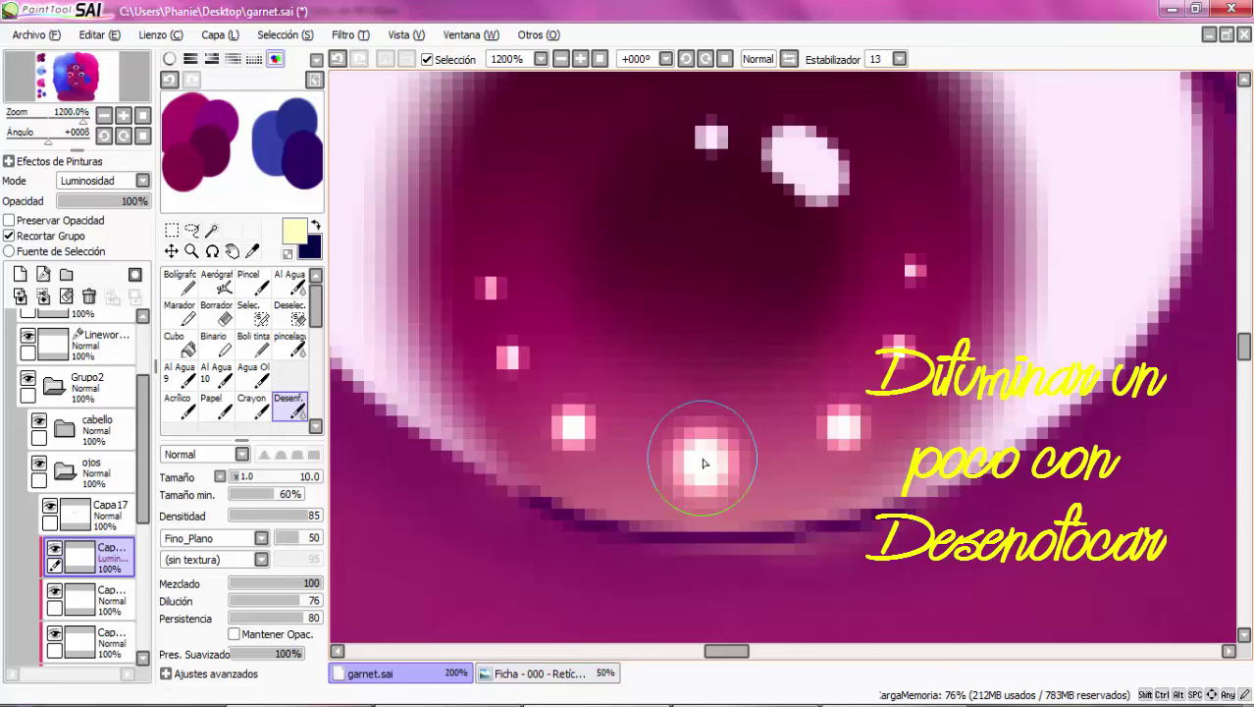
left_click_drag(698, 457, 686, 457)
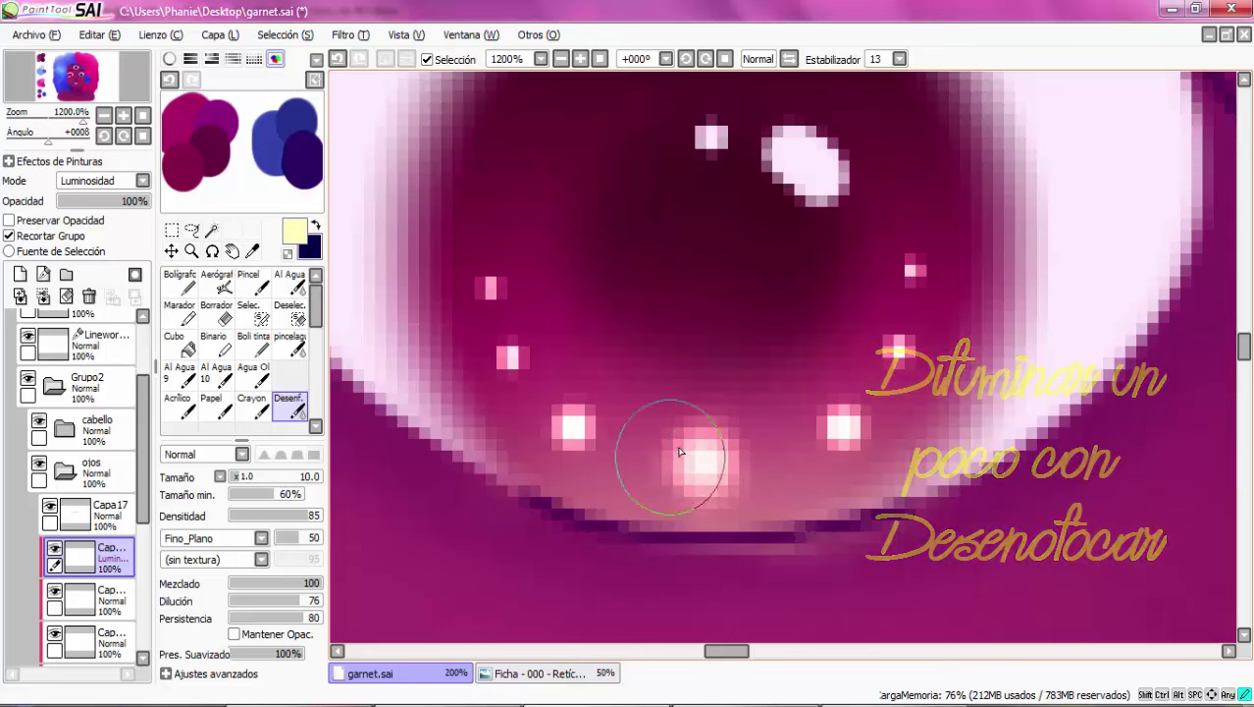
mouse_move(582, 448)
left_mouse_down()
mouse_move(560, 413)
mouse_move(578, 414)
mouse_move(503, 358)
mouse_move(514, 366)
mouse_move(486, 291)
left_mouse_up()
left_click_drag(840, 430, 842, 395)
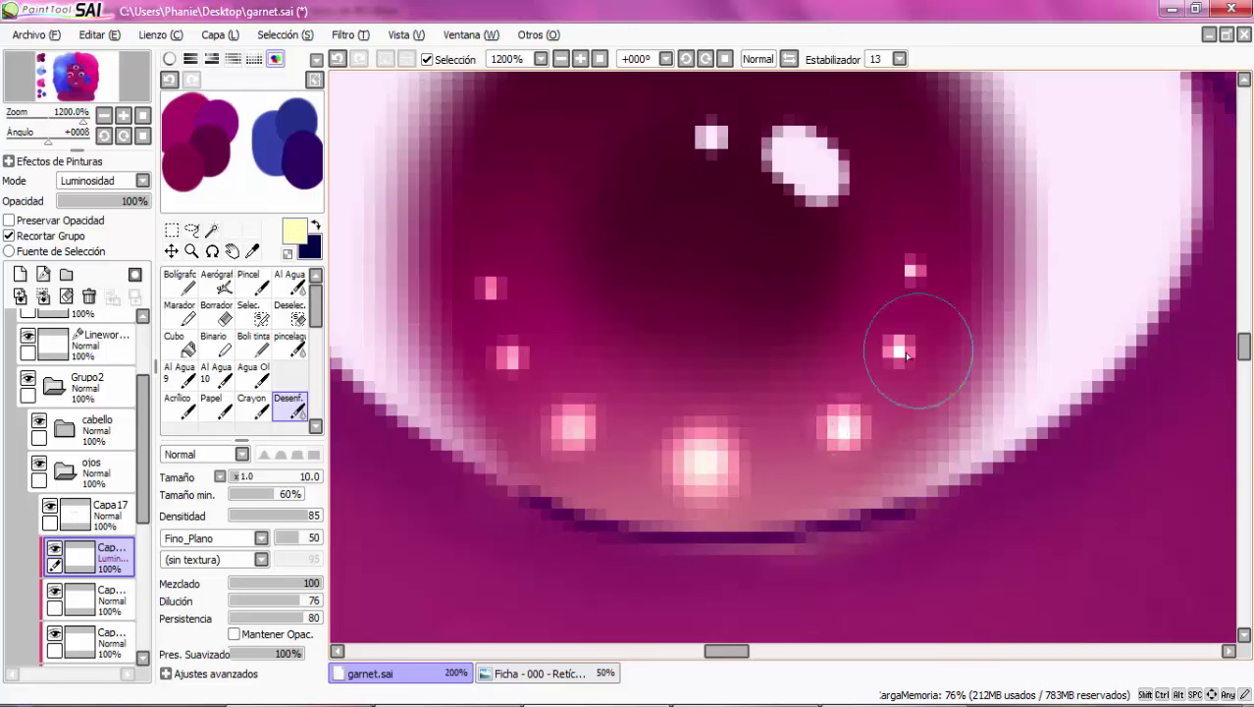
mouse_move(919, 349)
left_mouse_down()
mouse_move(892, 350)
mouse_move(892, 331)
mouse_move(902, 338)
left_mouse_up()
key("ctrl+z")
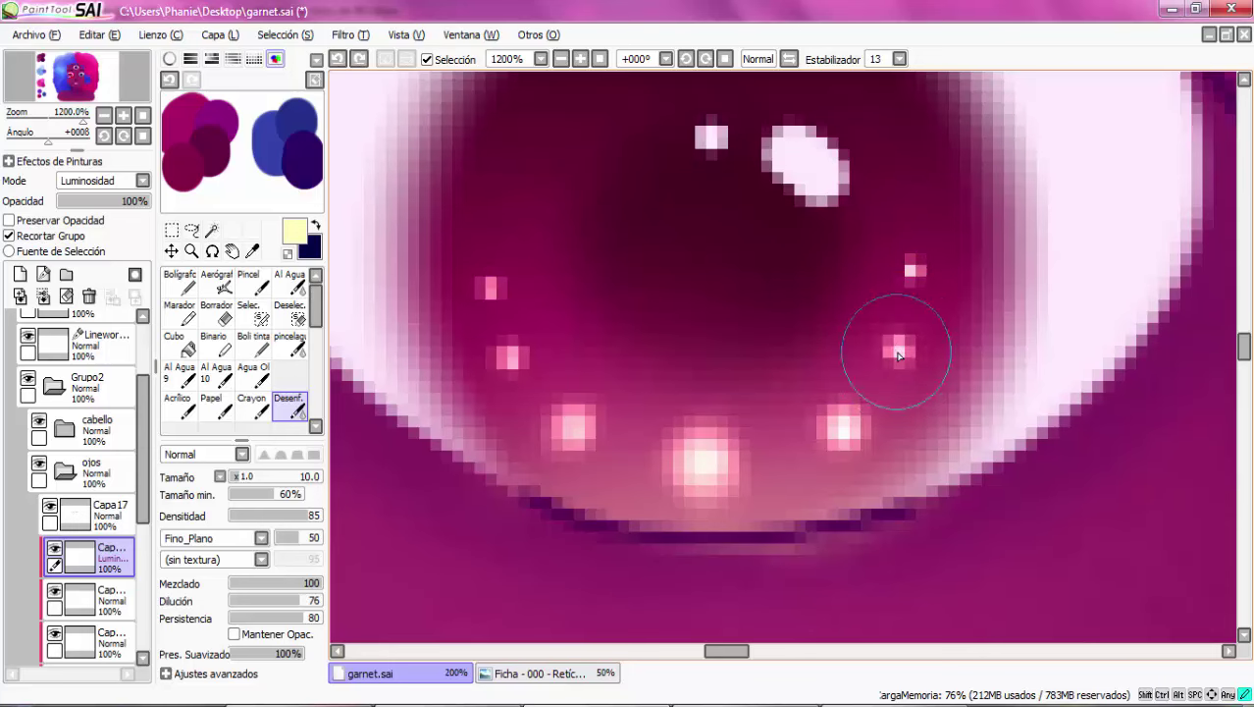
Fine-tune the placement of the red iris's luminous dots with the Transformar option
scroll(909, 255, "down", 6)
key("v")
scroll(820, 297, "up", 2)
key("Right")
key("ctrl+t")
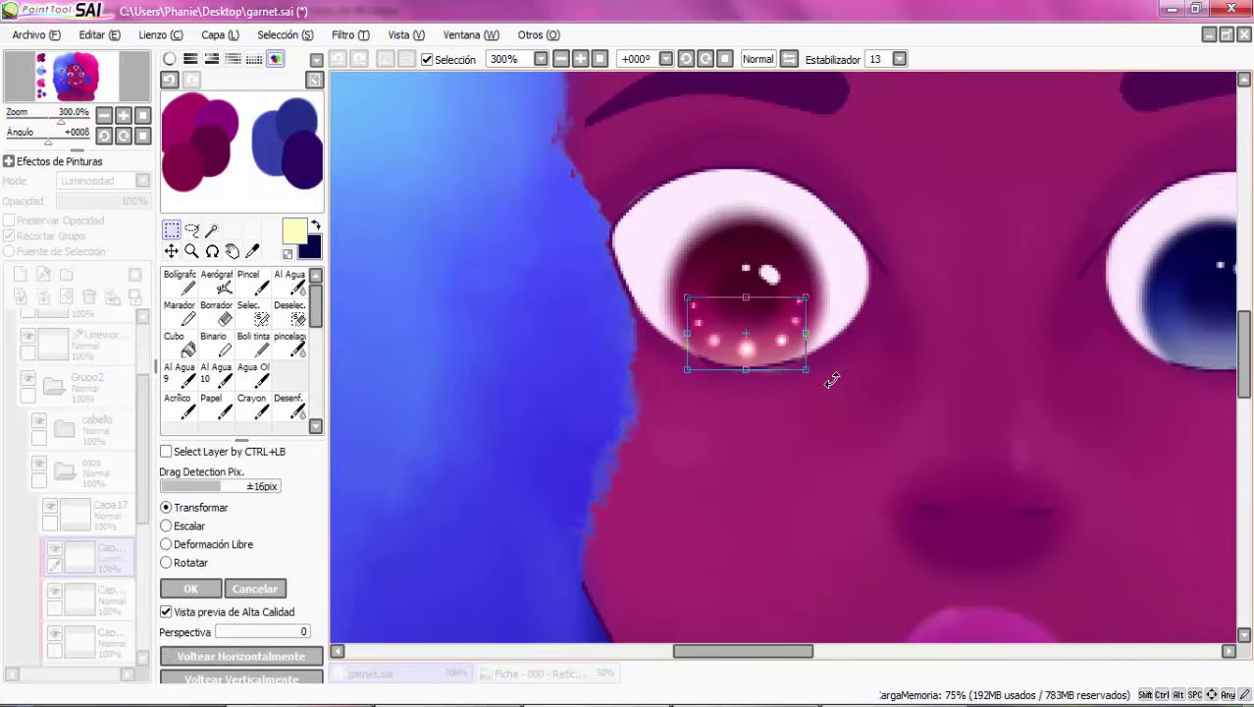
key("Return")
scroll(823, 391, "down", 4)
scroll(846, 397, "up", 2)
left_click(169, 507)
scroll(846, 354, "up", 1)
key("Return")
Copy the red iris's dots, paste them onto two new layers and move one copy onto the purple iris
left_click_drag(656, 311, 776, 406)
key("ctrl+c")
key("ctrl+v")
key("ctrl+v")
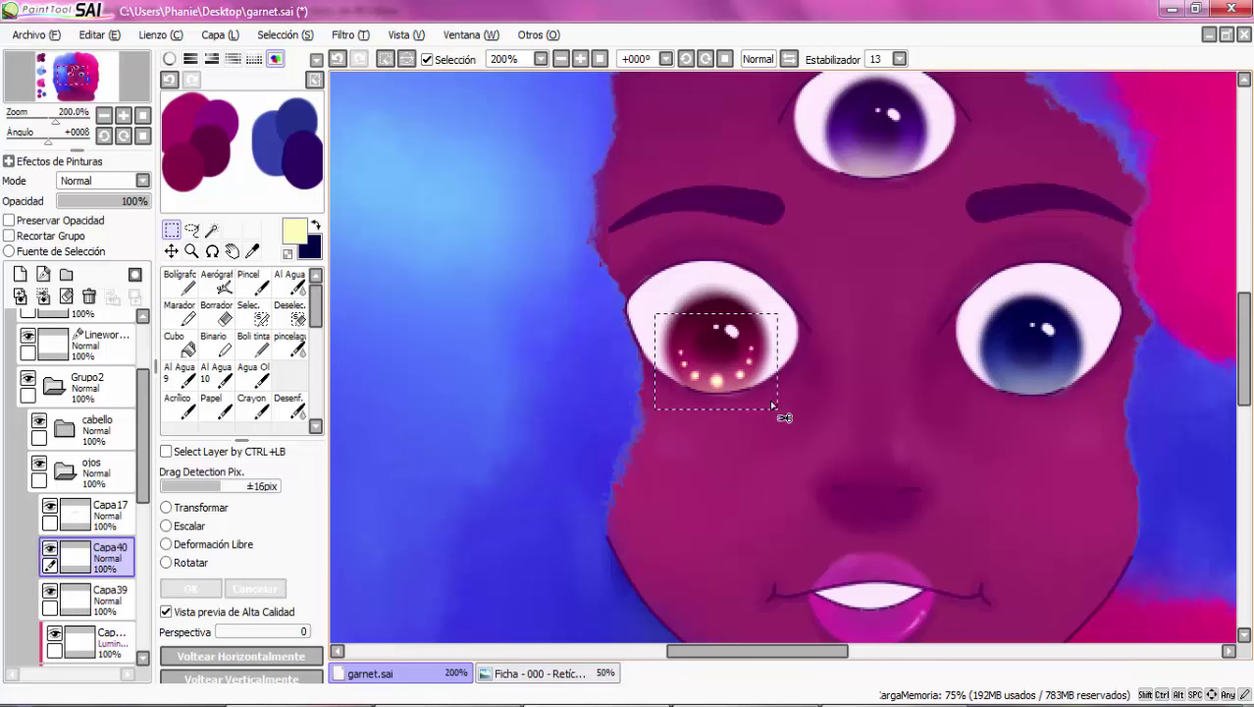
key("v")
left_click_drag(695, 330, 883, 143)
left_click(385, 59)
Set the blending mode of the purple iris's dot layer to Luminosidad
left_click(131, 181)
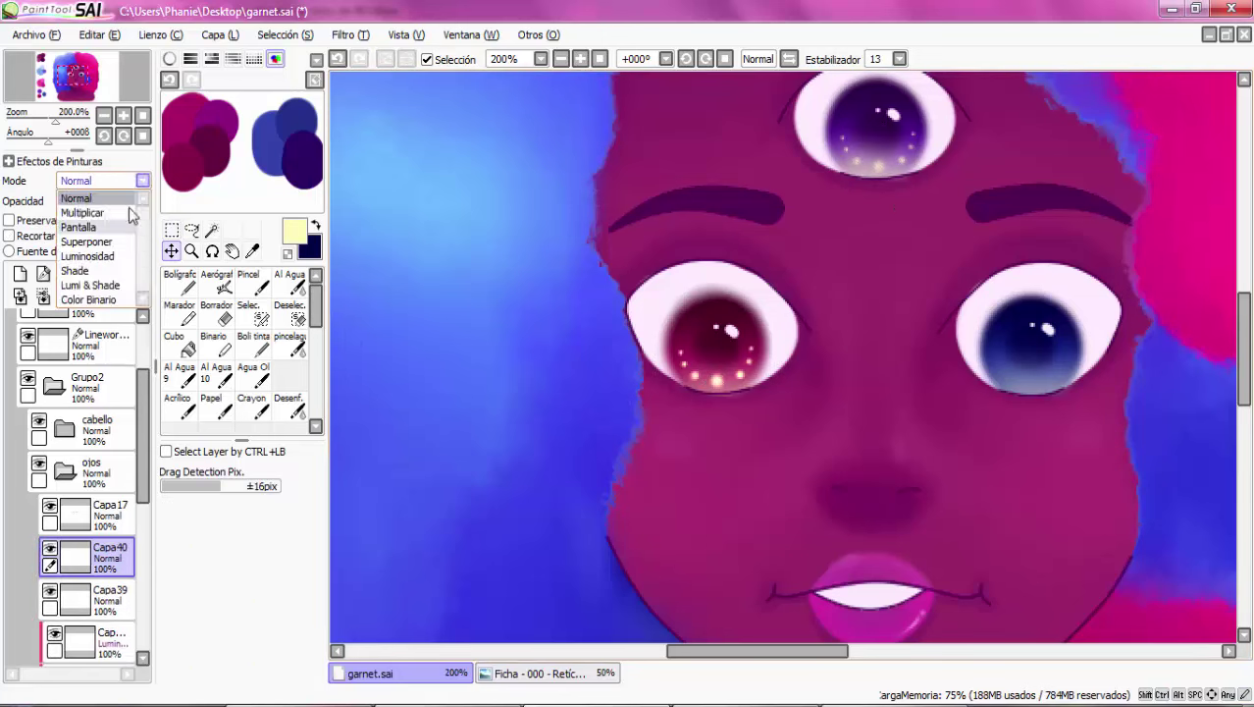
left_click(86, 256)
scroll(937, 102, "up", 2)
scroll(792, 218, "down", 2)
Place the other copy of the dots on the blue iris and set its layer's blending mode to Luminosidad
left_click(96, 599)
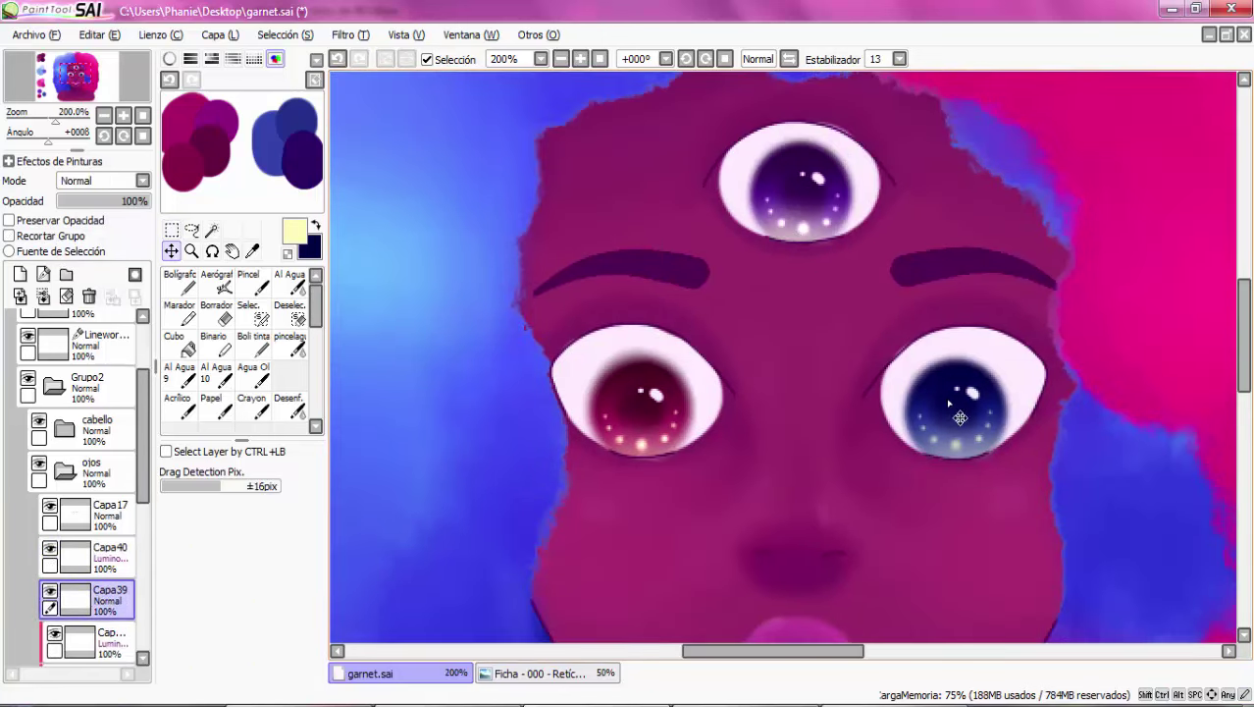
left_click(103, 180)
left_click(98, 251)
scroll(972, 480, "up", 3)
scroll(1055, 487, "down", 3)
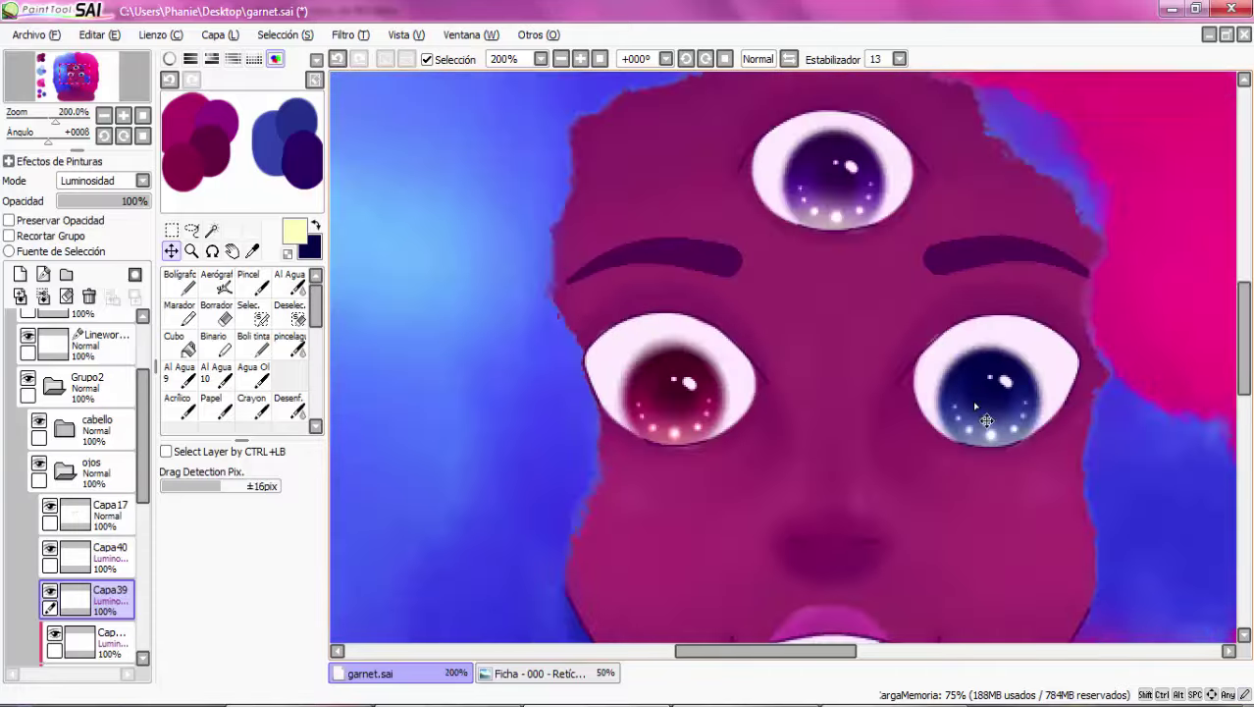
Merge the copied dot layers into the original Luminosidad dot layer, with Recortar Grupo enabled
scroll(751, 382, "up", 3)
left_click(98, 637)
left_click(9, 235)
scroll(906, 370, "down", 2)
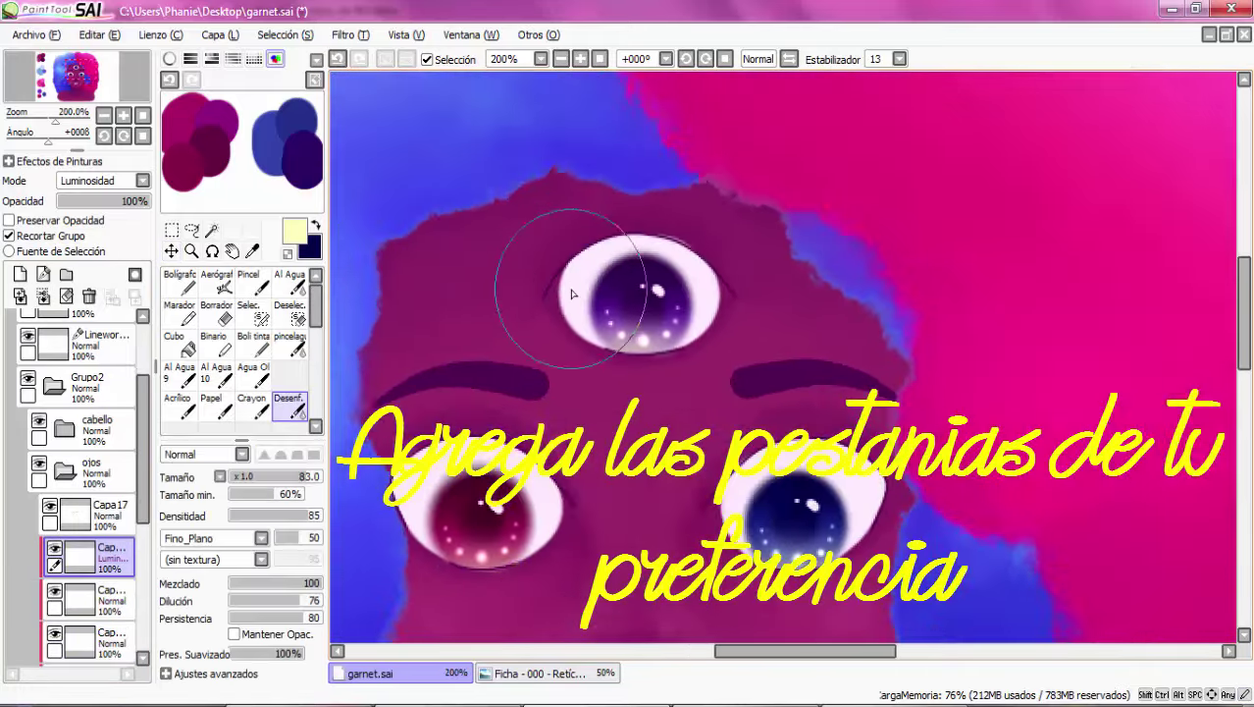
Adjust the lower eyelid curves of the red and blue eyes on the linework layer
scroll(637, 425, "down", 1)
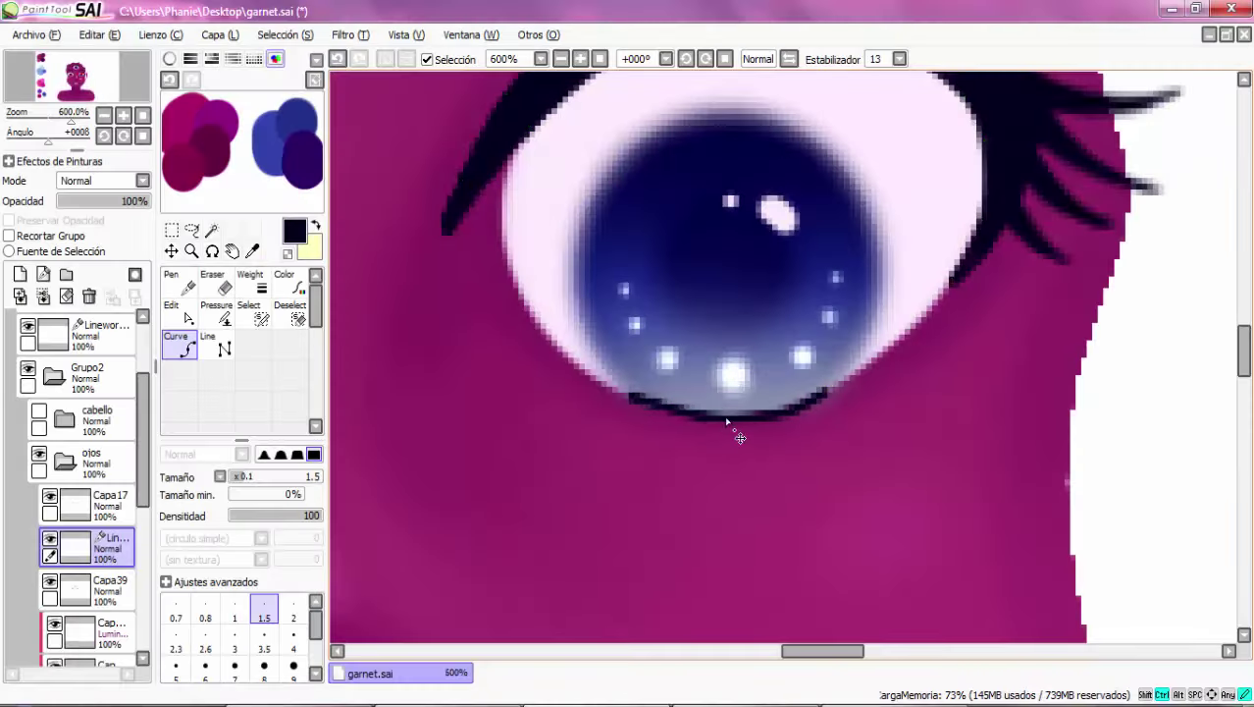
scroll(731, 411, "down", 4)
scroll(633, 391, "up", 4)
scroll(1059, 414, "down", 4)
scroll(598, 462, "up", 4)
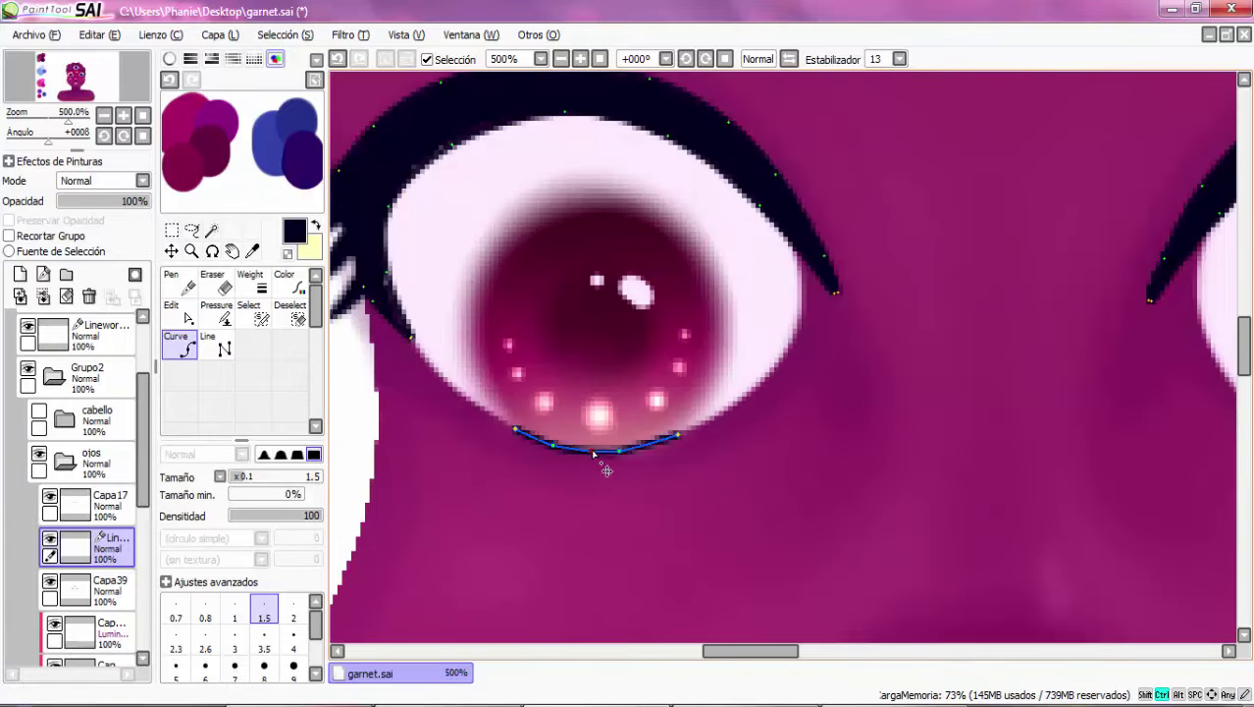
scroll(633, 415, "down", 4)
scroll(633, 414, "up", 2)
left_click(631, 445, "ctrl")
scroll(633, 442, "down", 2)
scroll(942, 451, "up", 2)
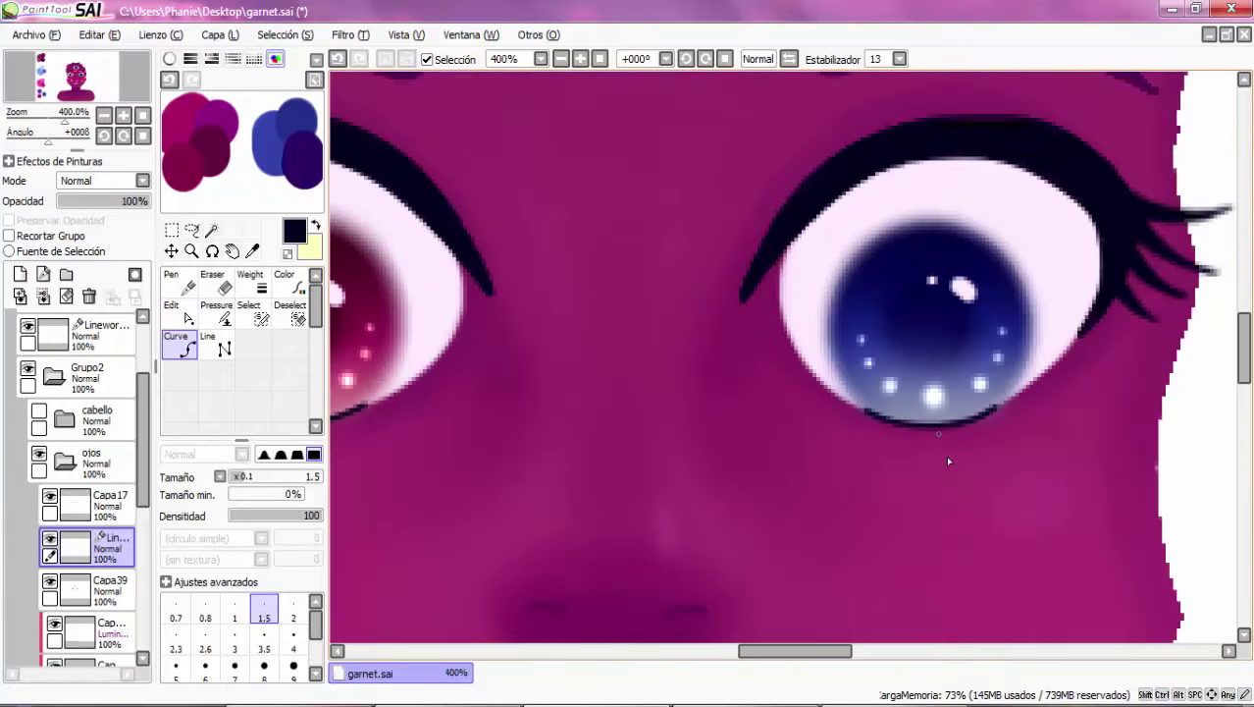
left_click(888, 414, "ctrl")
scroll(770, 290, "down", 5)
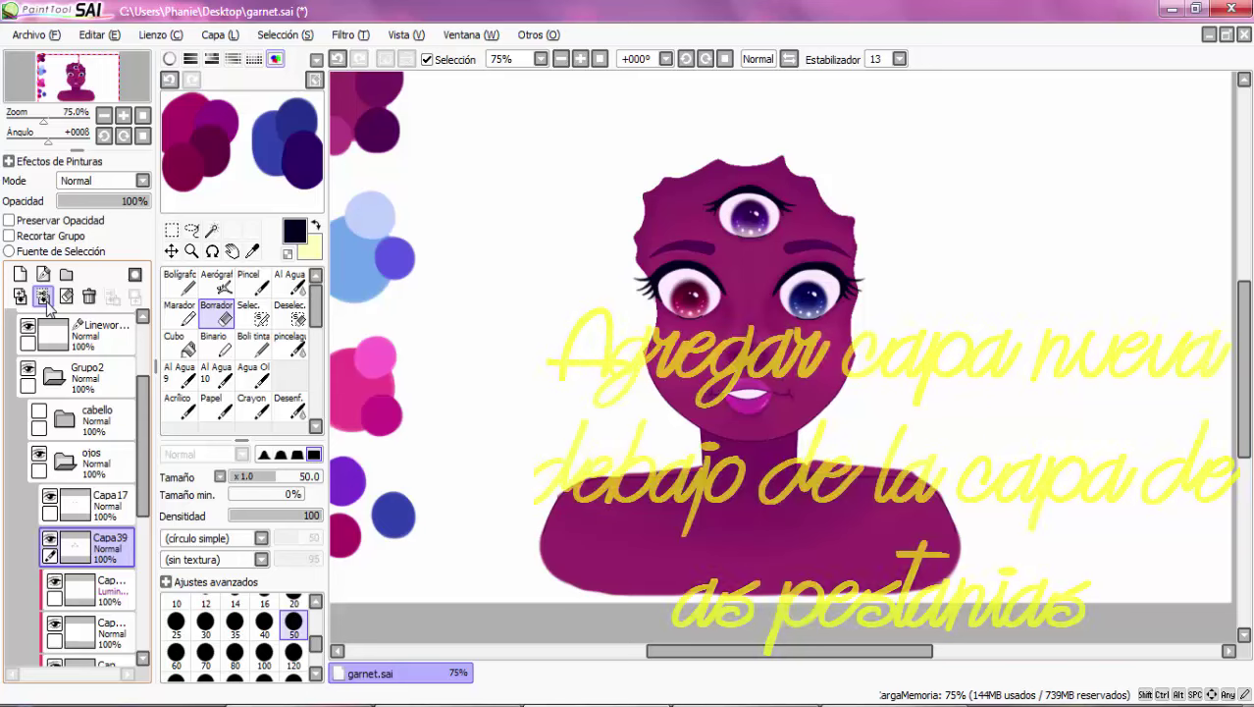
Add a new layer for the eyelash shading and set the Aerógrafo to size 9, density 55, with black
scroll(692, 316, "up", 3)
scroll(692, 316, "up", 1)
scroll(540, 155, "up", 3)
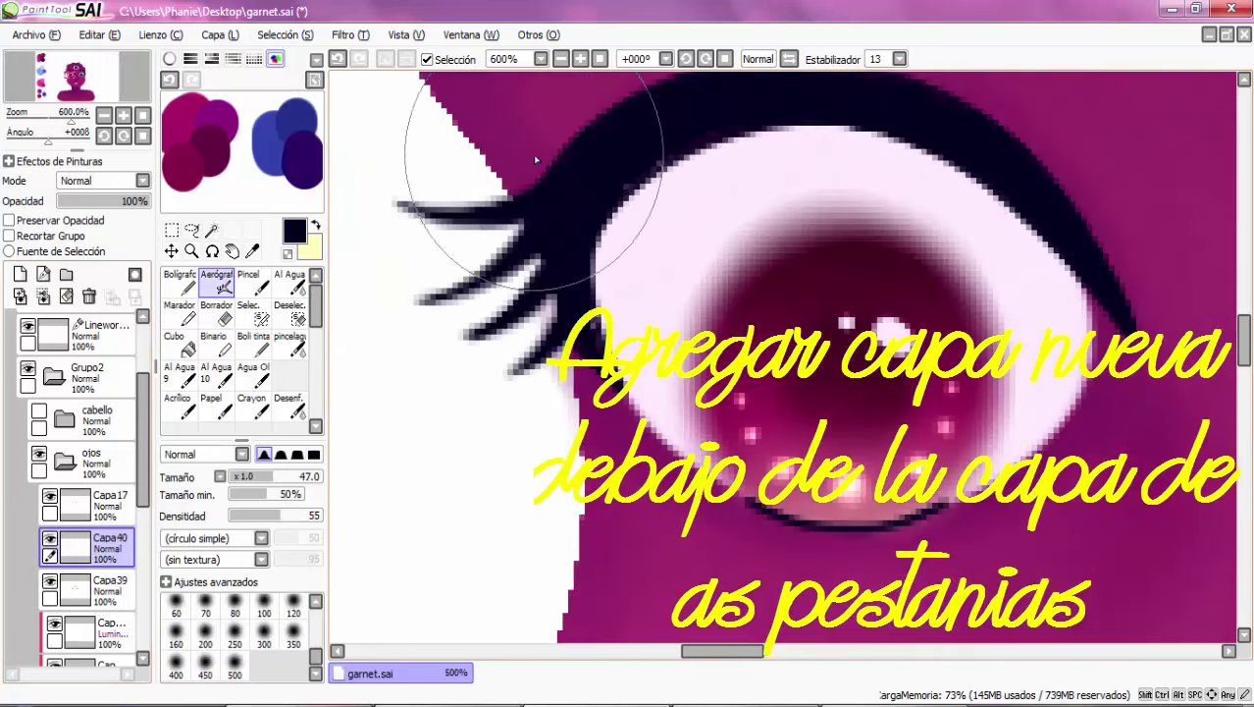
scroll(579, 503, "down", 2)
left_click(235, 610)
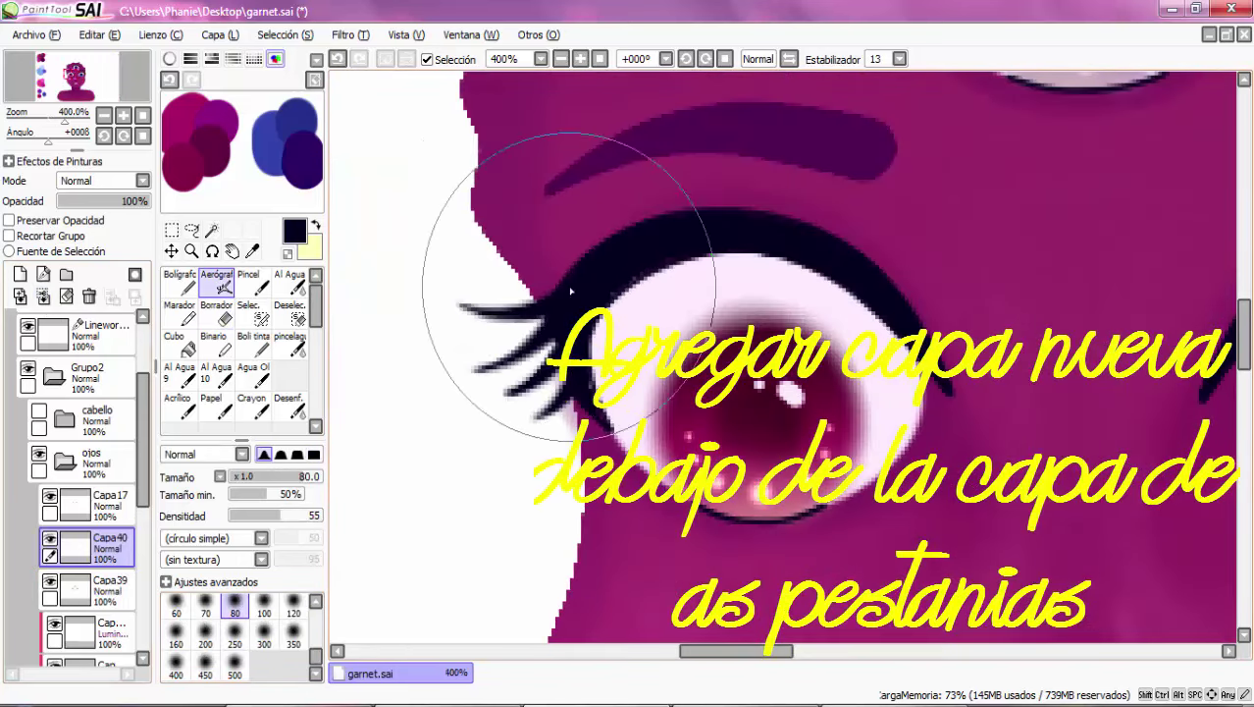
scroll(235, 628, "up", 3)
left_click_drag(263, 475, 238, 485)
scroll(532, 321, "up", 1)
scroll(533, 323, "up", 1)
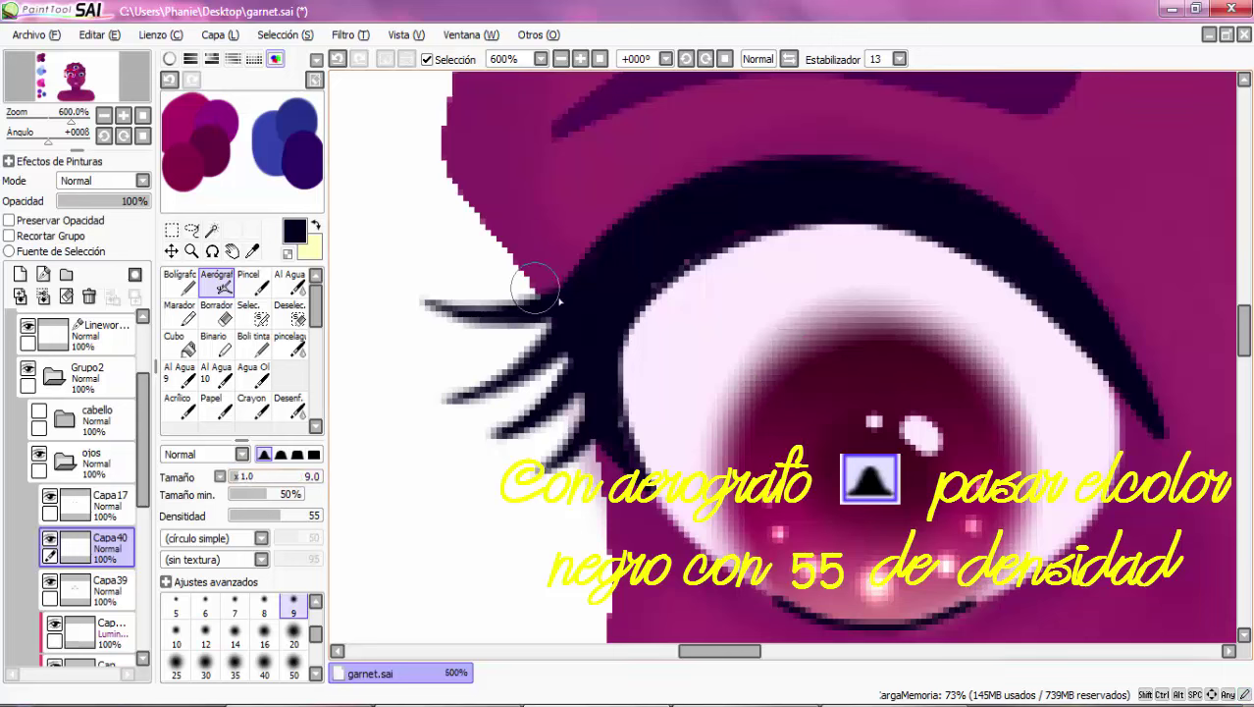
Airbrush soft black shading over the outer eyelashes of the red eye
mouse_move(553, 314)
left_mouse_down()
mouse_move(482, 336)
mouse_move(427, 314)
mouse_move(533, 317)
left_mouse_up()
key("ctrl+z")
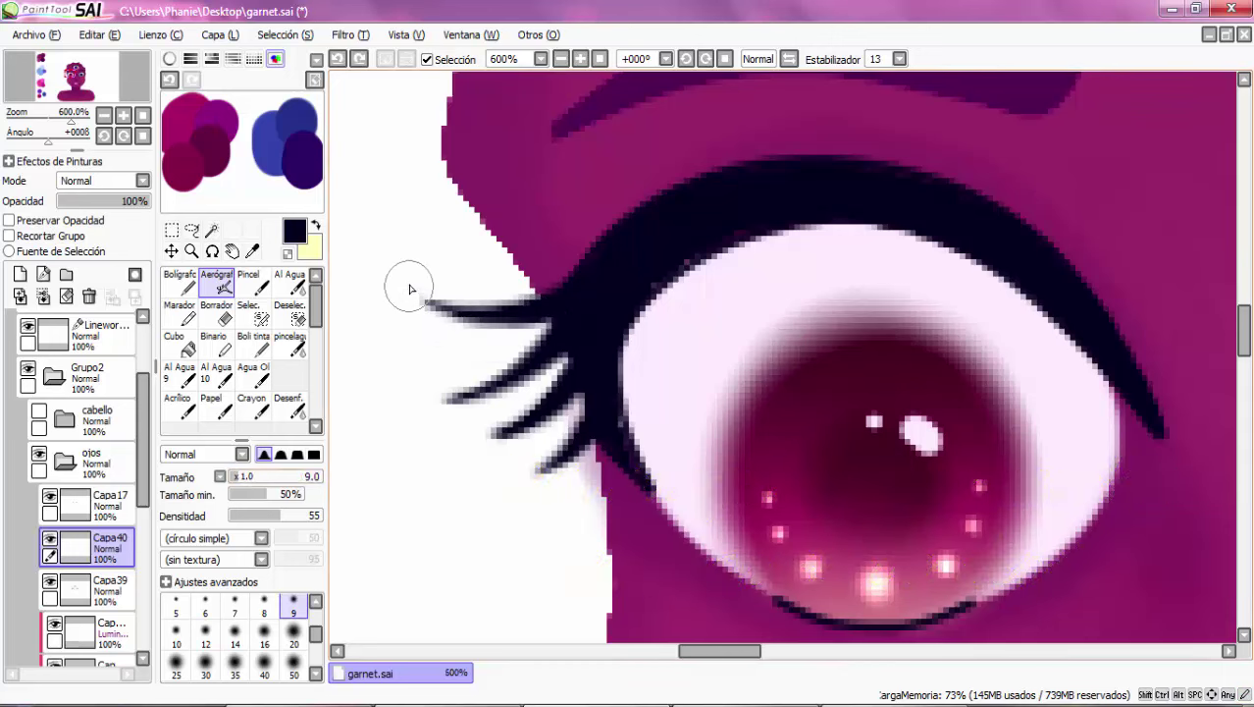
mouse_move(422, 302)
left_mouse_down()
mouse_move(528, 307)
mouse_move(481, 322)
mouse_move(454, 372)
mouse_move(491, 393)
mouse_move(581, 333)
left_mouse_up()
mouse_move(487, 387)
left_mouse_down()
mouse_move(592, 305)
mouse_move(504, 424)
mouse_move(580, 362)
mouse_move(572, 418)
mouse_move(536, 428)
mouse_move(598, 386)
mouse_move(552, 464)
mouse_move(637, 486)
left_mouse_up()
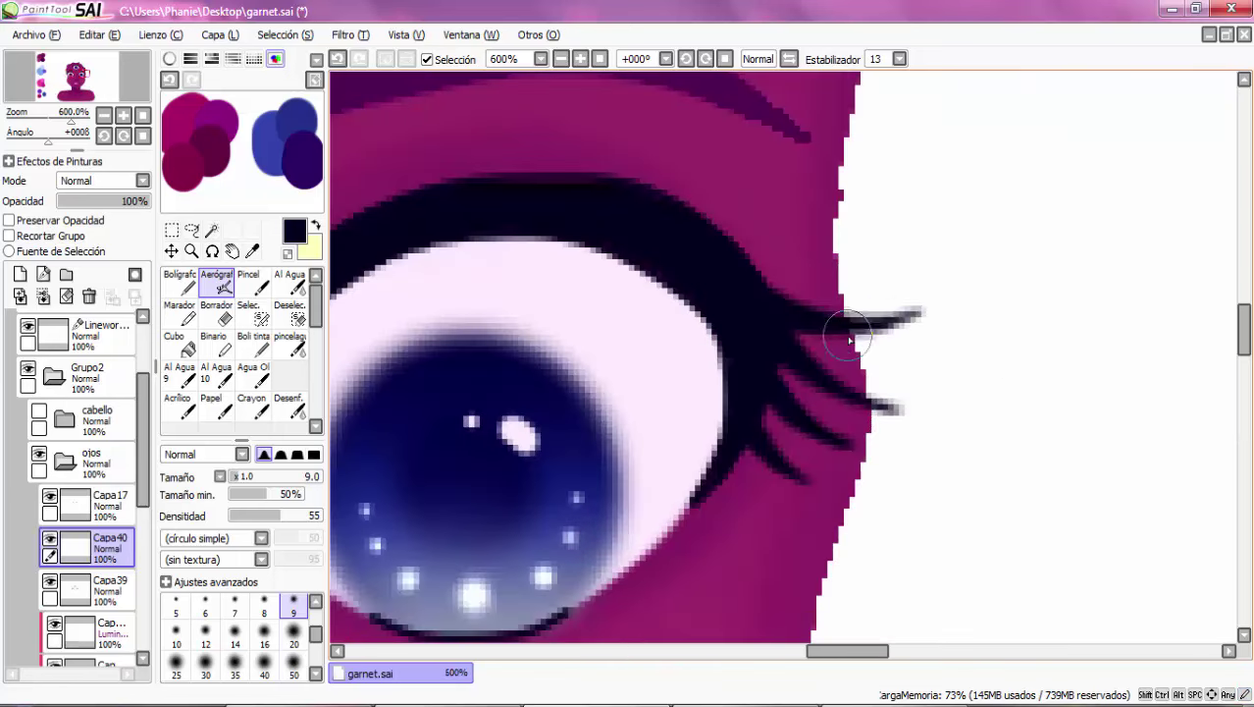
Airbrush the same soft black shading over the outer eyelashes of the blue eye
mouse_move(858, 334)
left_mouse_down()
mouse_move(818, 337)
mouse_move(848, 433)
mouse_move(751, 405)
left_mouse_up()
scroll(641, 287, "down", 6)
scroll(573, 282, "up", 4)
key("ctrl+z")
mouse_move(546, 369)
left_mouse_down()
mouse_move(628, 238)
mouse_move(592, 325)
left_mouse_up()
scroll(573, 281, "down", 4)
scroll(687, 372, "down", 2)
scroll(649, 343, "up", 1)
Airbrush soft black shading along the thick upper lash lines of the eyes
left_click(665, 59)
left_click(649, 124)
scroll(829, 138, "up", 6)
mouse_move(676, 214)
left_mouse_down()
mouse_move(719, 317)
mouse_move(731, 609)
mouse_move(735, 348)
left_mouse_up()
left_click_drag(735, 360, 589, 535)
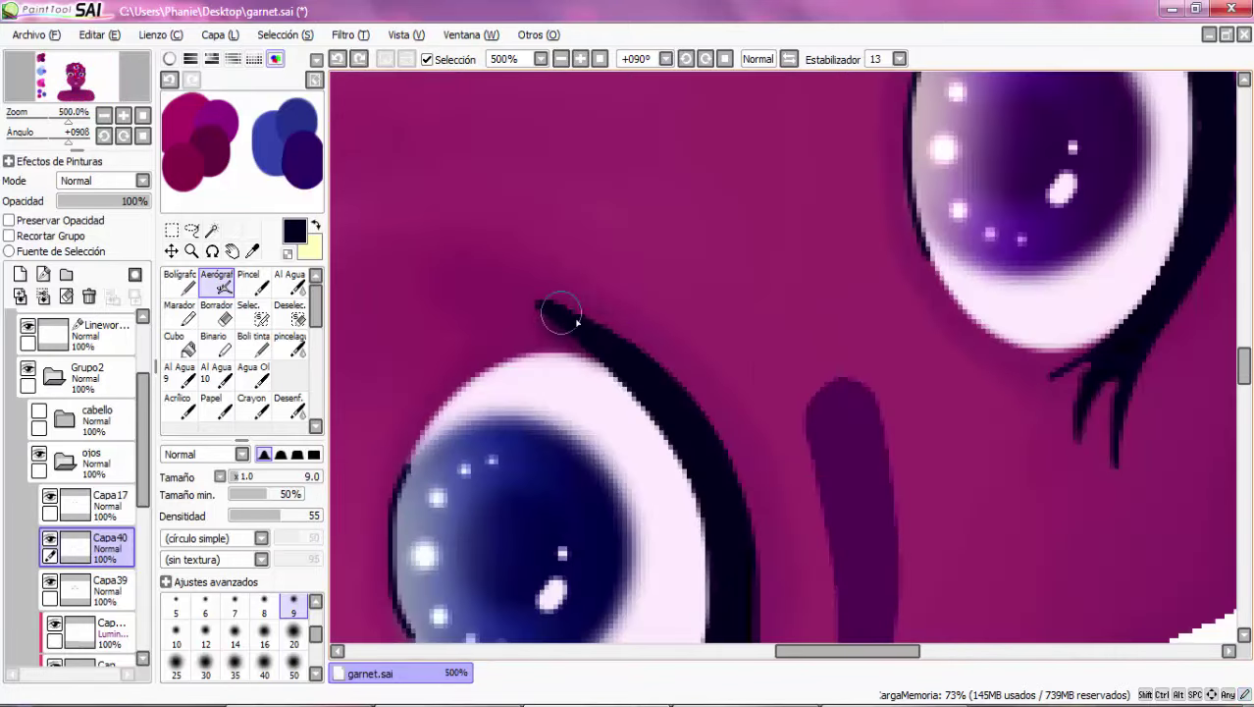
scroll(751, 521, "up", 2)
scroll(727, 605, "down", 5)
scroll(745, 336, "up", 4)
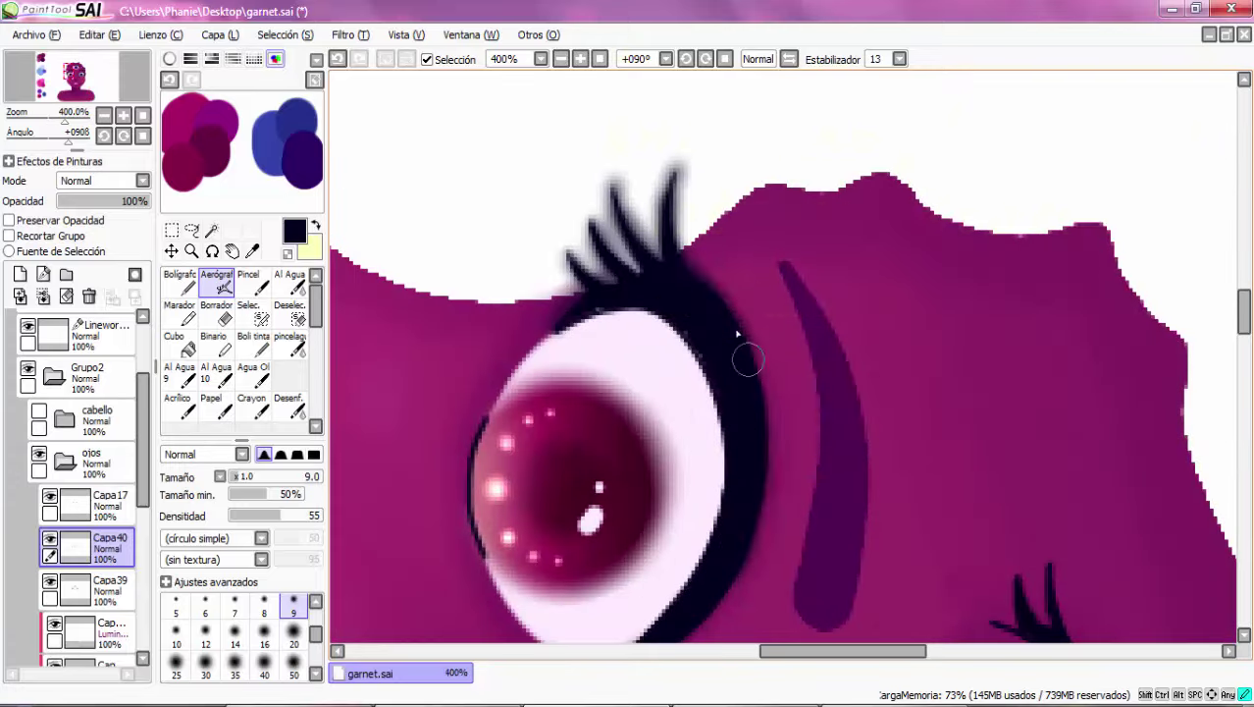